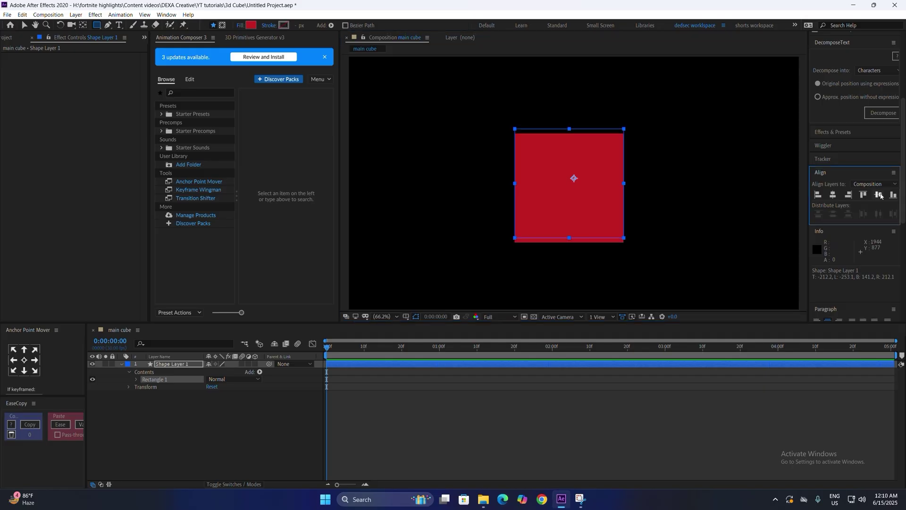
Centre the red square and its anchor point in the composition, and make Shape Layer 1 a 3D layer
{"action": "left_click", "coordinate": [832, 194]}
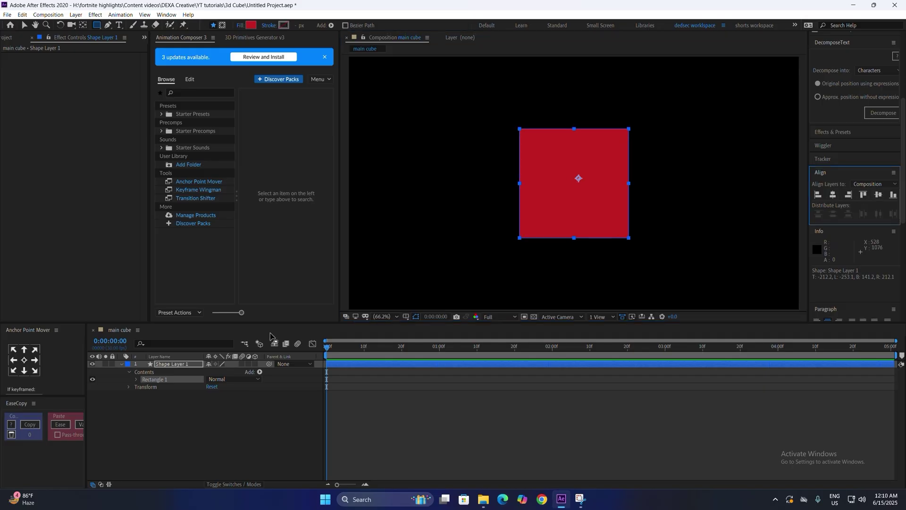
{"action": "left_click", "coordinate": [24, 360]}
{"action": "left_click", "coordinate": [423, 405]}
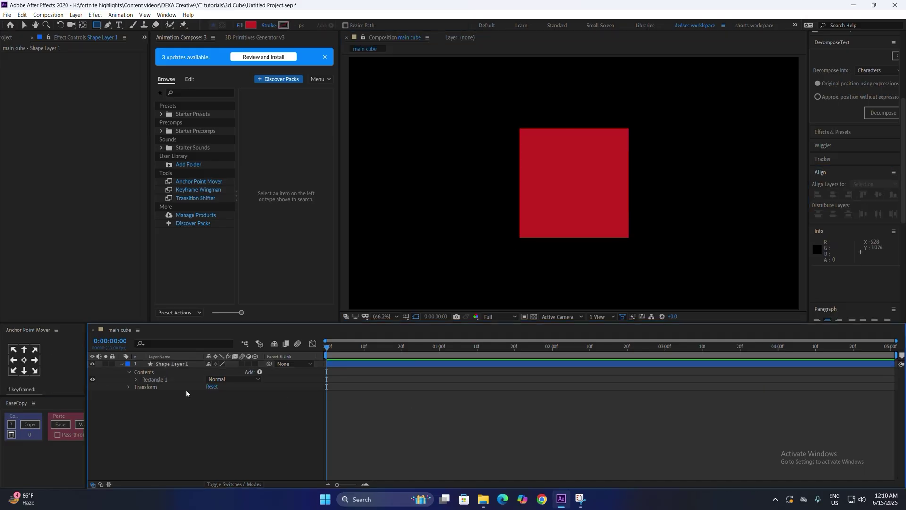
{"action": "left_click", "coordinate": [181, 364]}
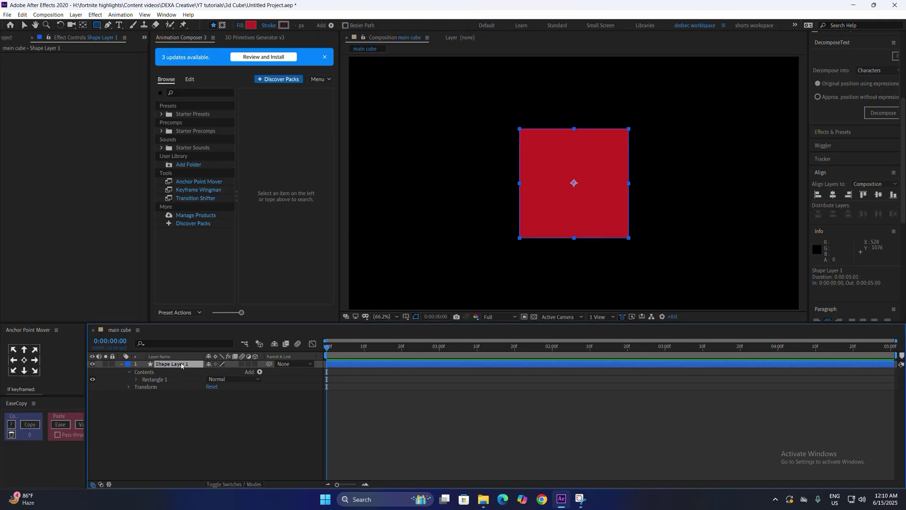
{"action": "left_click", "coordinate": [255, 364]}
Duplicate Shape Layer 1, anchor the copy at its right edge and set its Y rotation to 90°
{"action": "key", "text": "ctrl+d"}
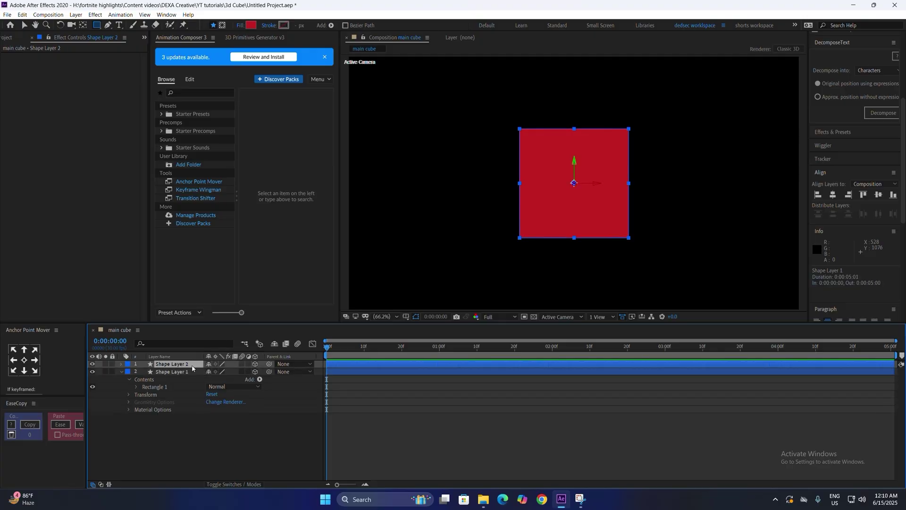
{"action": "left_click", "coordinate": [36, 362]}
{"action": "key", "text": "r"}
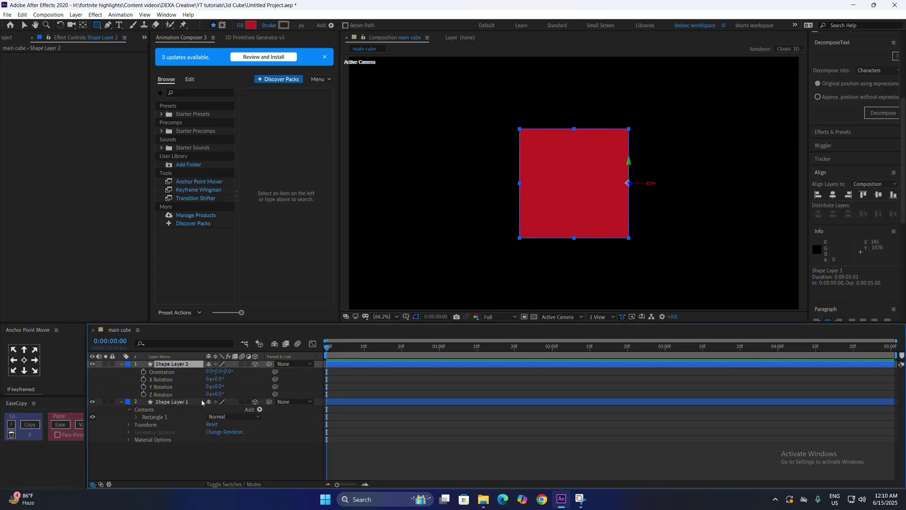
{"action": "left_click_drag", "start_coordinate": [218, 389], "coordinate": [219, 387]}
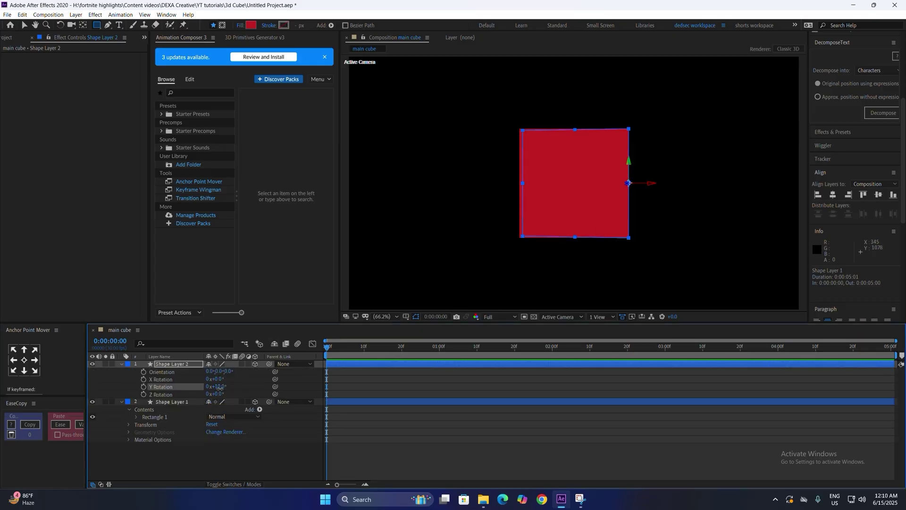
{"action": "type", "text": "90"}
{"action": "key", "text": "Return"}
{"action": "left_click", "coordinate": [459, 384]}
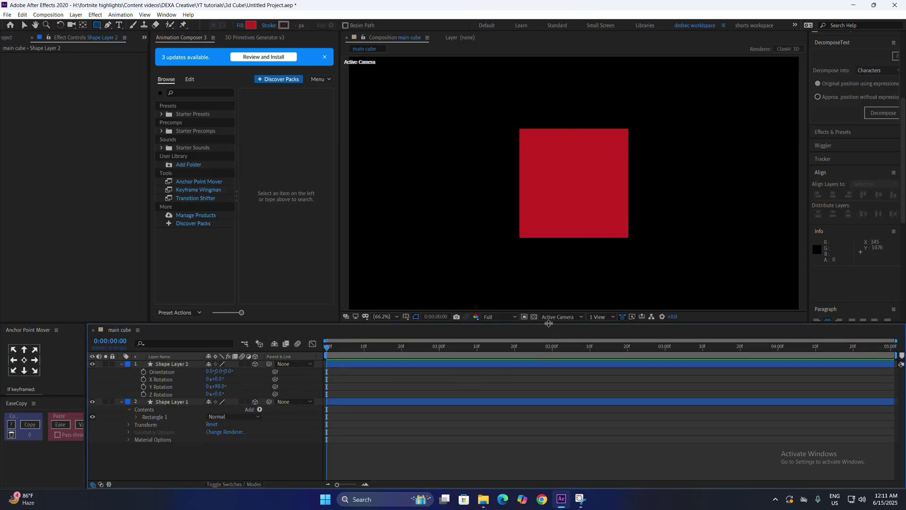
Switch the composition's 3D view to Custom View 1 and look at the two faces from an angle
{"action": "left_click", "coordinate": [562, 317]}
{"action": "left_click", "coordinate": [564, 398]}
{"action": "key", "text": "c"}
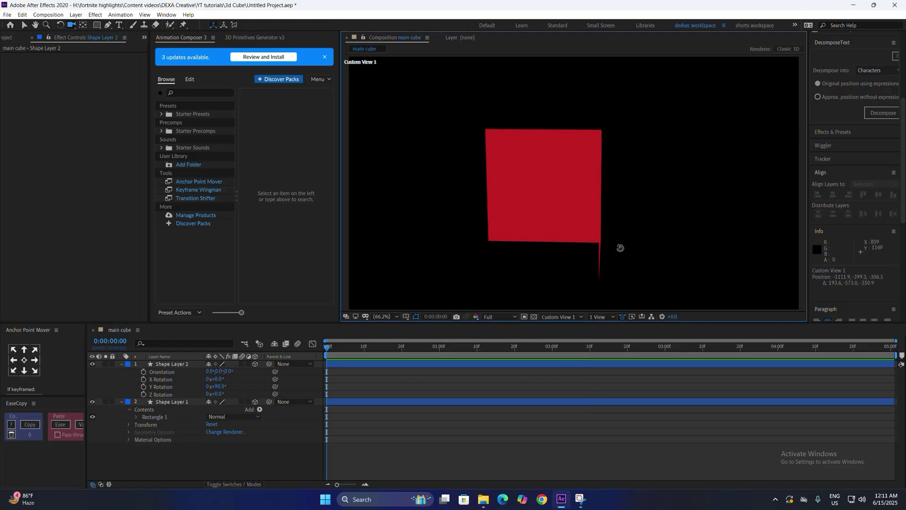
{"action": "left_click_drag", "start_coordinate": [619, 247], "coordinate": [595, 276]}
{"action": "key", "text": "v"}
Duplicate Shape Layer 2, anchor the copy at its left edge and set its Y rotation to 180°
{"action": "left_click", "coordinate": [193, 364]}
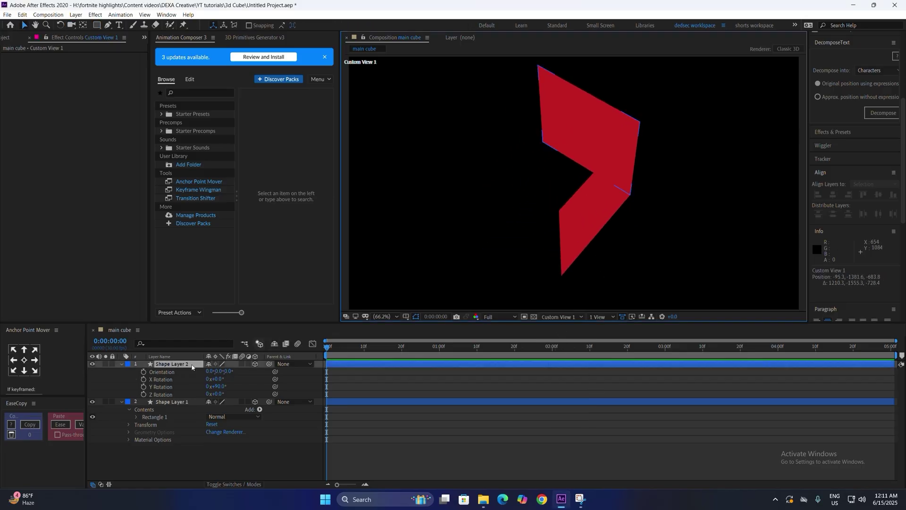
{"action": "key", "text": "ctrl+d"}
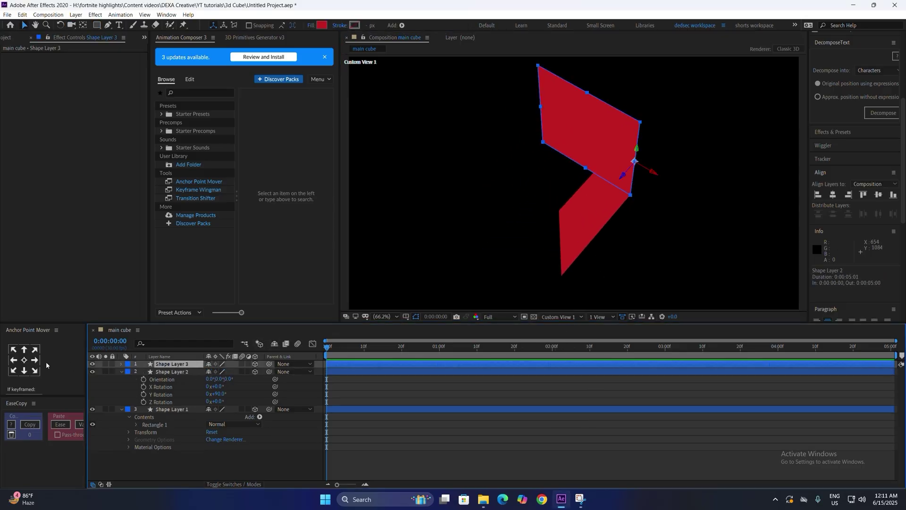
{"action": "left_click", "coordinate": [14, 360]}
{"action": "key", "text": "r"}
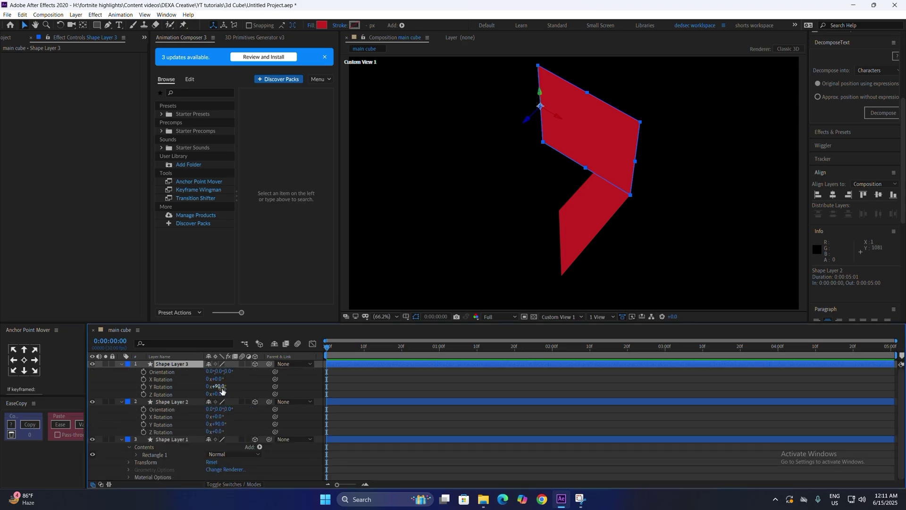
{"action": "left_click", "coordinate": [221, 387]}
{"action": "type", "text": "180"}
{"action": "key", "text": "Return"}
{"action": "left_click", "coordinate": [224, 376]}
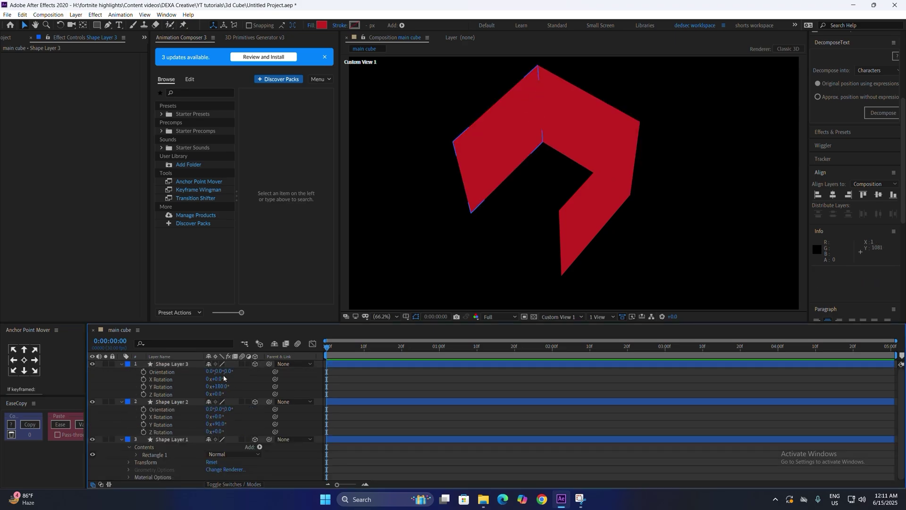
Duplicate Shape Layer 3, anchor the copy at its right edge and set its Y rotation to 270°
{"action": "left_click", "coordinate": [183, 365]}
{"action": "key", "text": "ctrl+d"}
{"action": "key", "text": "r"}
{"action": "left_click", "coordinate": [34, 361]}
{"action": "left_click", "coordinate": [218, 387]}
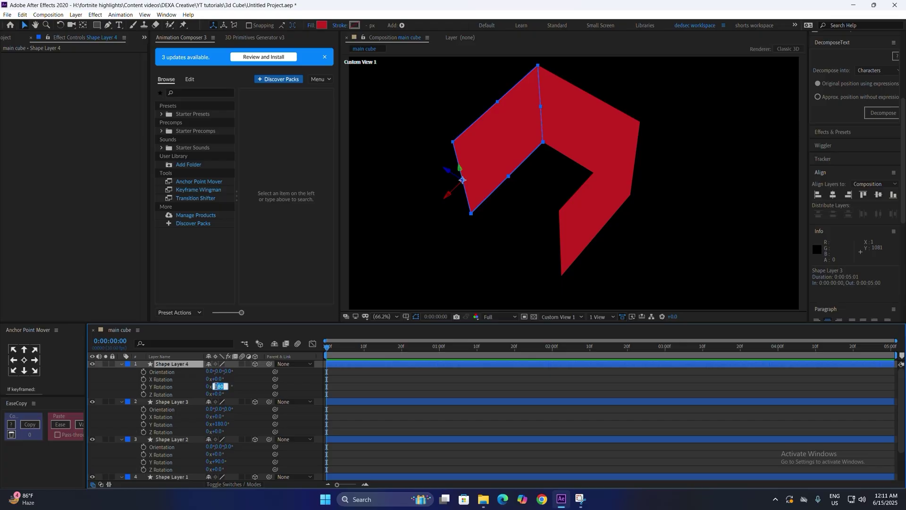
{"action": "key", "text": "Return"}
Collapse the layer properties, then duplicate Shape Layer 1 with its anchor at the top edge and X rotation at 90°
{"action": "left_click", "coordinate": [170, 364]}
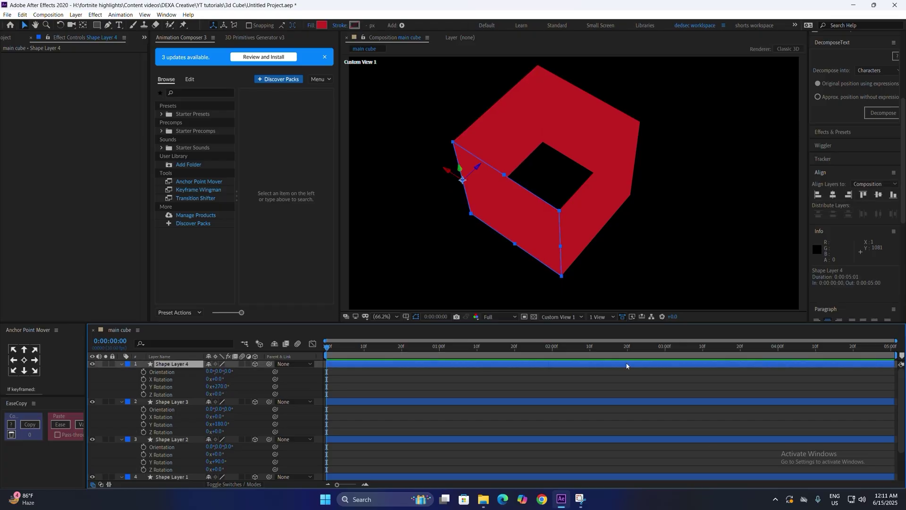
{"action": "left_click", "coordinate": [102, 381]}
{"action": "key", "text": "ctrl+a"}
{"action": "key", "text": "r"}
{"action": "left_click", "coordinate": [451, 445]}
{"action": "left_click", "coordinate": [470, 386]}
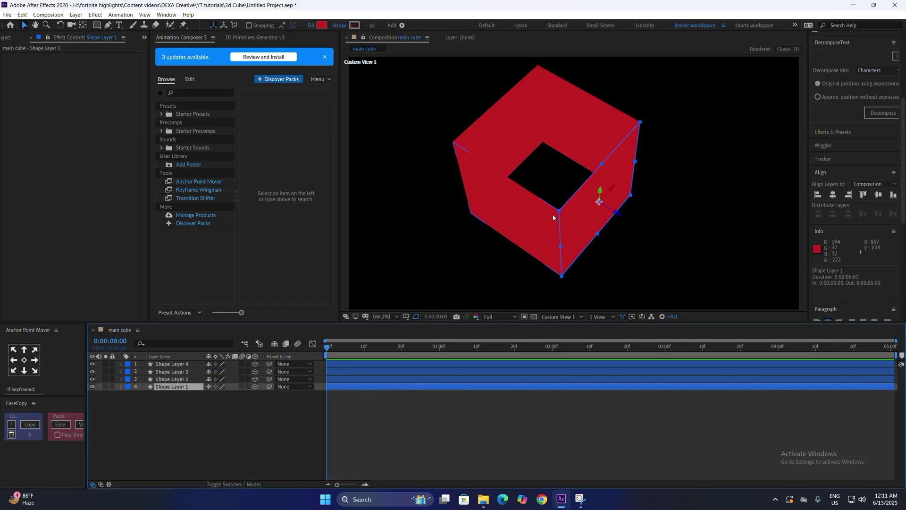
{"action": "key", "text": "ctrl+d"}
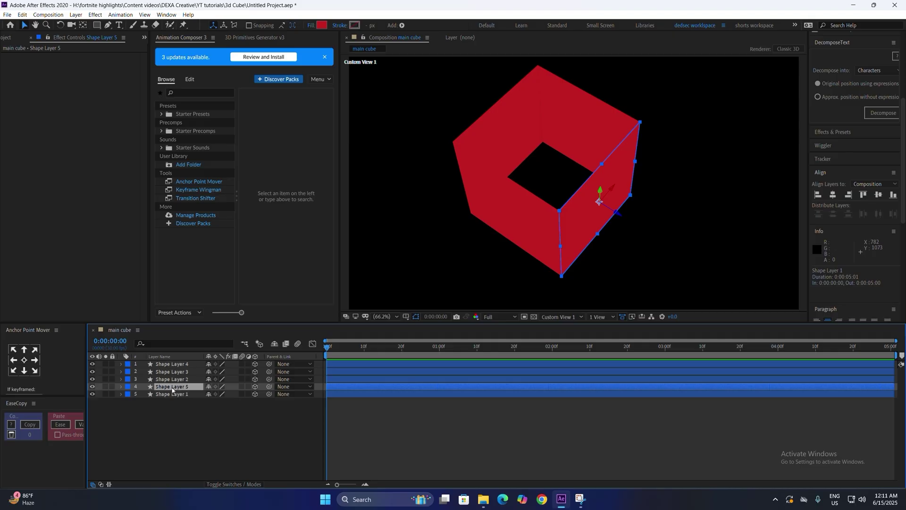
{"action": "left_click", "coordinate": [24, 350]}
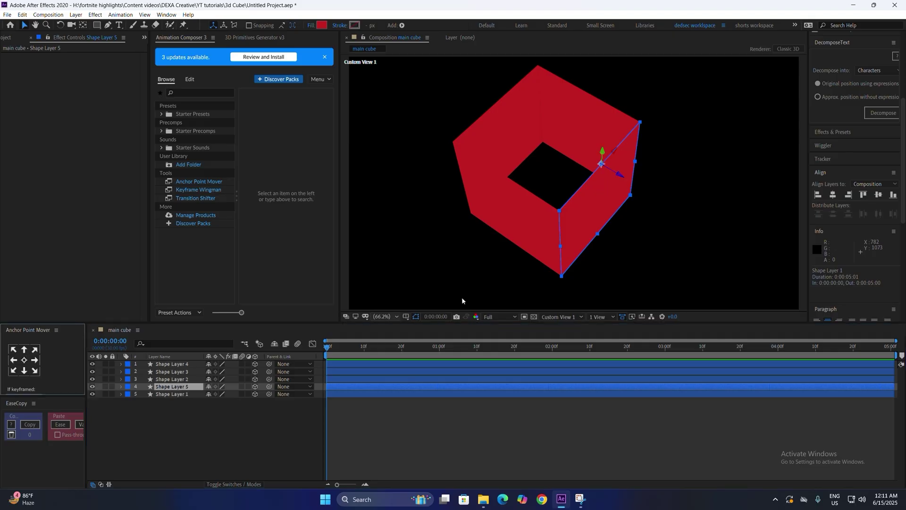
{"action": "type", "text": "r"}
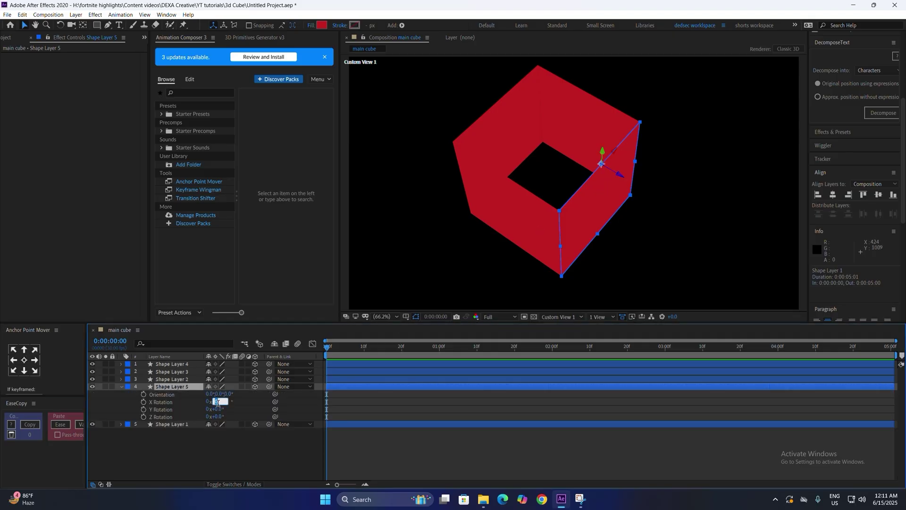
{"action": "type", "text": "90"}
{"action": "key", "text": "Return"}
Duplicate Shape Layer 1 again, anchor the copy at its bottom edge and set its X rotation to -90°
{"action": "left_click", "coordinate": [172, 424]}
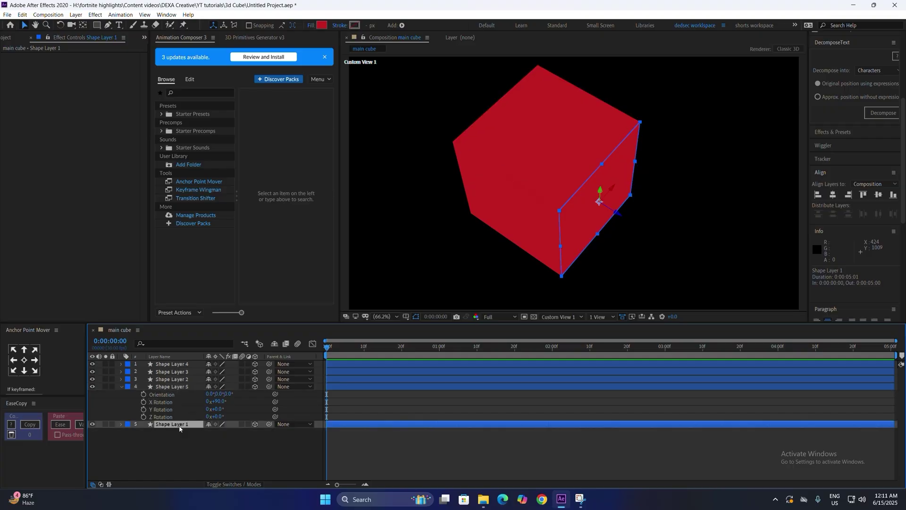
{"action": "key", "text": "ctrl+d"}
{"action": "left_click", "coordinate": [24, 370]}
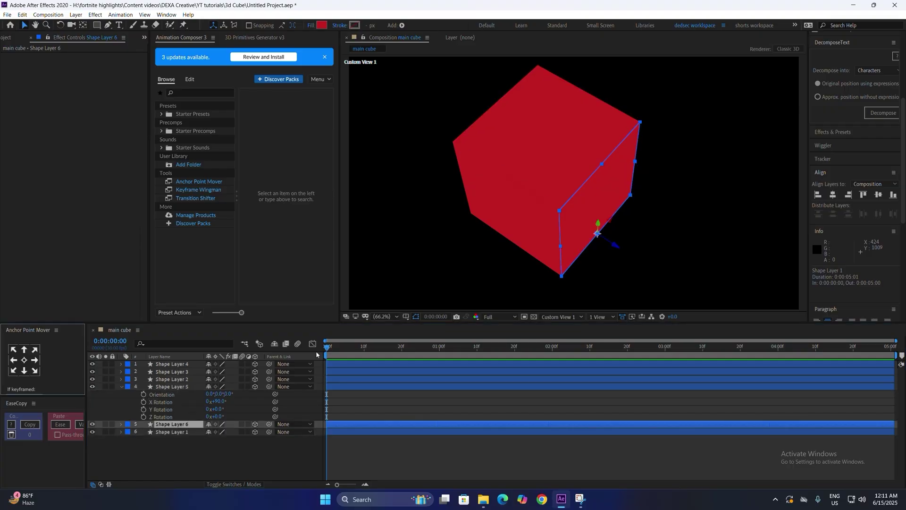
{"action": "key", "text": "r"}
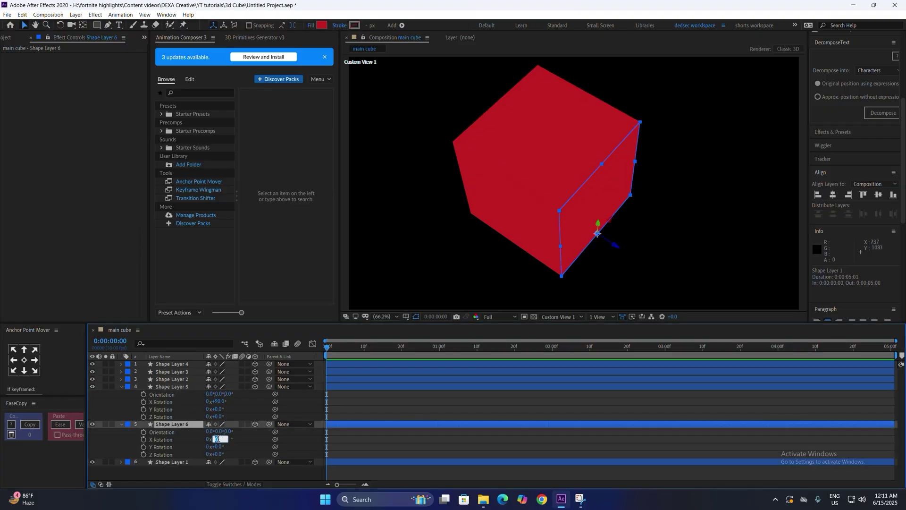
{"action": "key", "text": "Return"}
{"action": "left_click", "coordinate": [512, 405]}
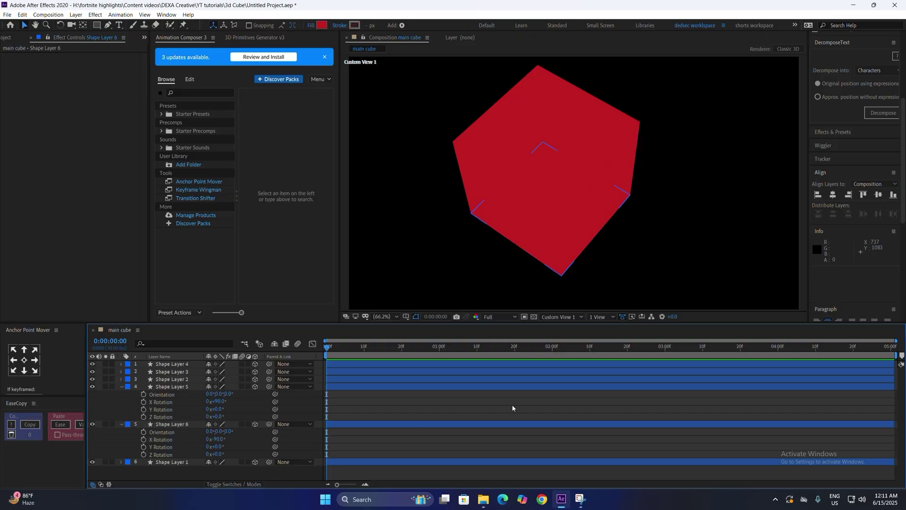
Return the composition view to Active Camera and rename Shape Layer 1 as front
{"action": "key", "text": "c"}
{"action": "left_click_drag", "start_coordinate": [570, 255], "coordinate": [553, 330]}
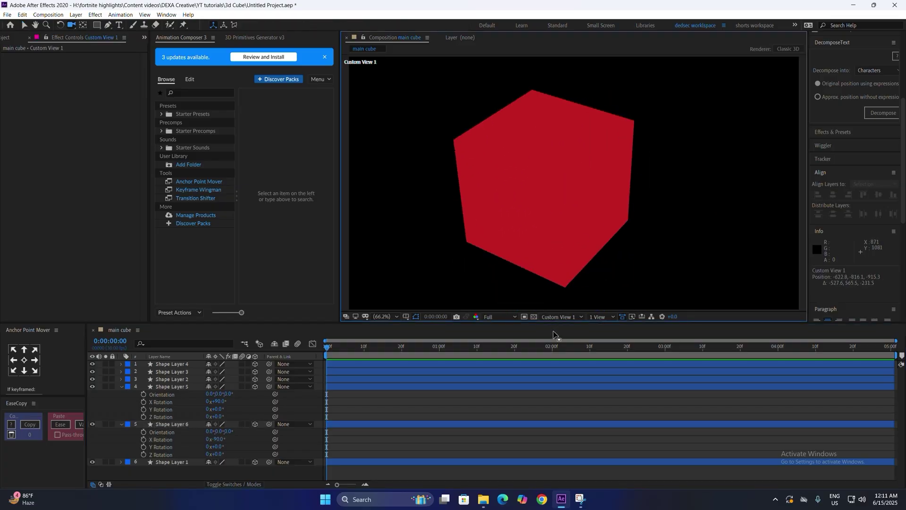
{"action": "key", "text": "v"}
{"action": "left_click", "coordinate": [562, 317]}
{"action": "left_click", "coordinate": [559, 329]}
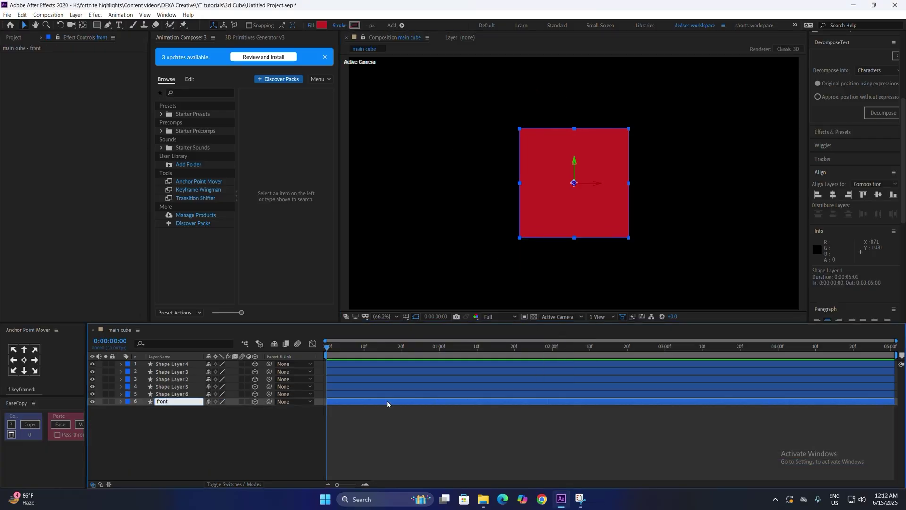
Change the front layer's fill to a linear gradient and colour its end stop orange-brown
{"action": "left_click", "coordinate": [321, 28], "text": "alt"}
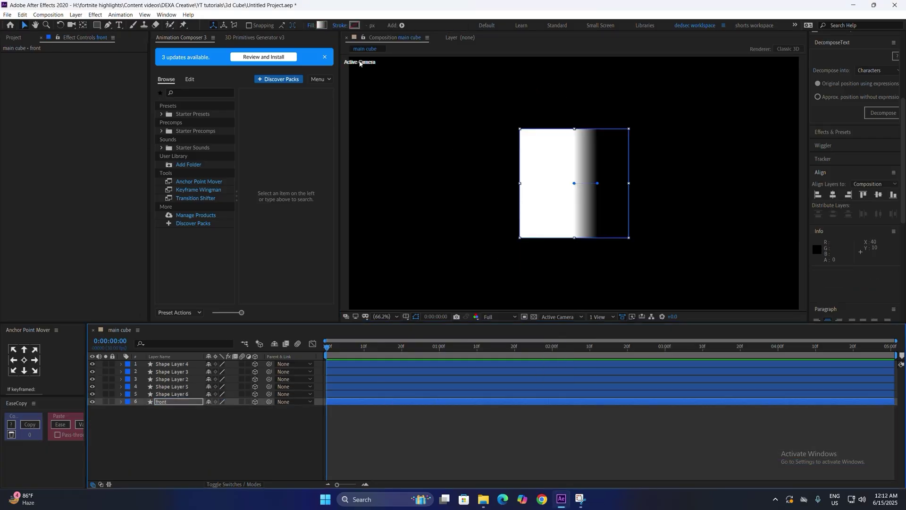
{"action": "left_click", "coordinate": [321, 26]}
{"action": "left_click", "coordinate": [317, 179]}
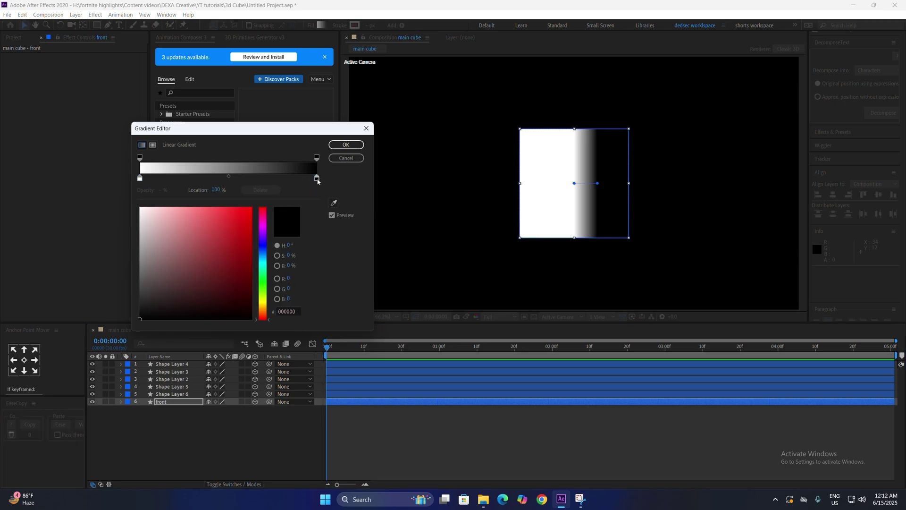
{"action": "left_click_drag", "start_coordinate": [262, 320], "coordinate": [263, 312]}
{"action": "left_click", "coordinate": [240, 240]}
{"action": "mouse_move", "coordinate": [240, 239]}
{"action": "left_mouse_down"}
{"action": "mouse_move", "coordinate": [237, 259]}
{"action": "mouse_move", "coordinate": [262, 246]}
{"action": "left_mouse_up"}
Colour the gradient's start stop dark navy (191A44) and make that end fully transparent
{"action": "left_click", "coordinate": [140, 178]}
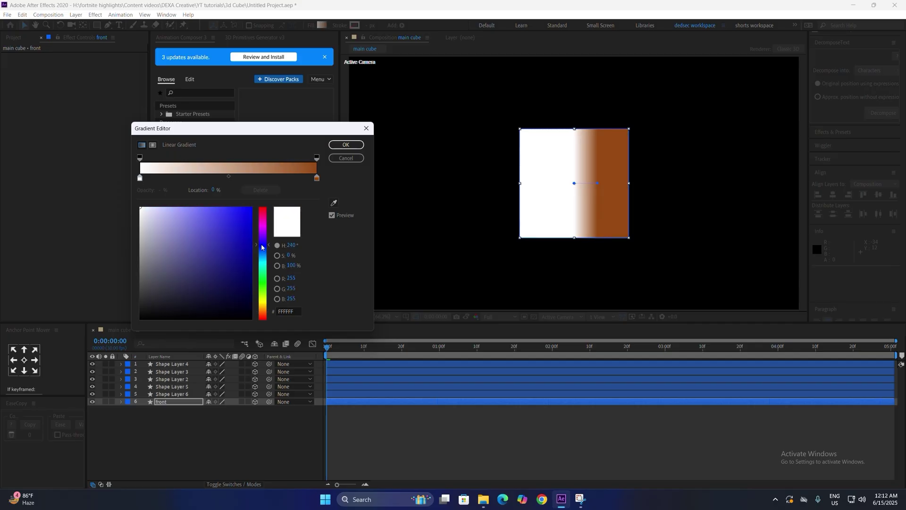
{"action": "left_click_drag", "start_coordinate": [209, 291], "coordinate": [209, 287]}
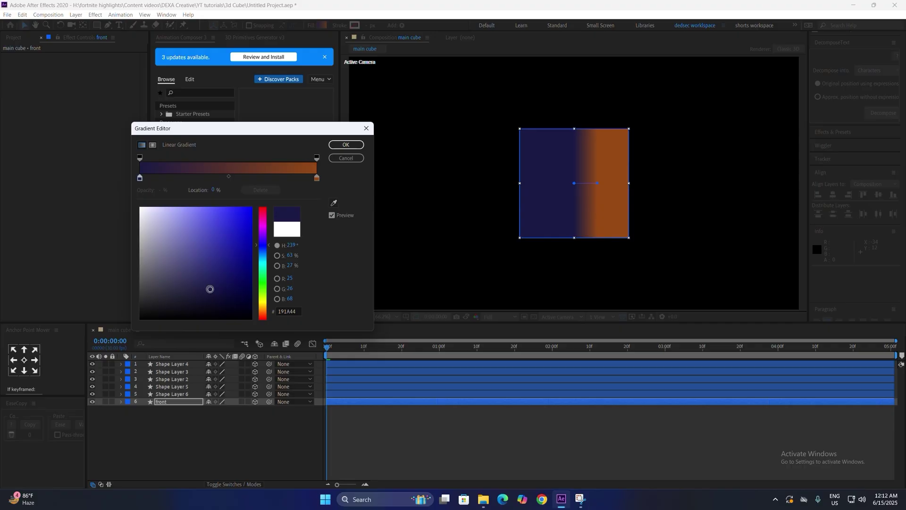
{"action": "left_click", "coordinate": [140, 157]}
{"action": "left_click_drag", "start_coordinate": [163, 190], "coordinate": [90, 192]}
Move the gradient's colour midpoint to about 77% and refine the start stop to 1A1B4A and the end stop to 95460D
{"action": "left_click", "coordinate": [140, 179]}
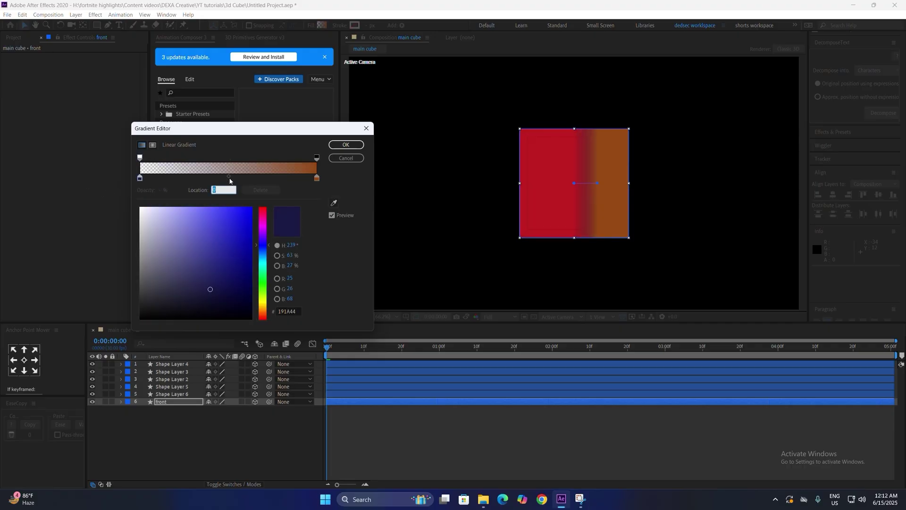
{"action": "left_click_drag", "start_coordinate": [228, 176], "coordinate": [277, 177]}
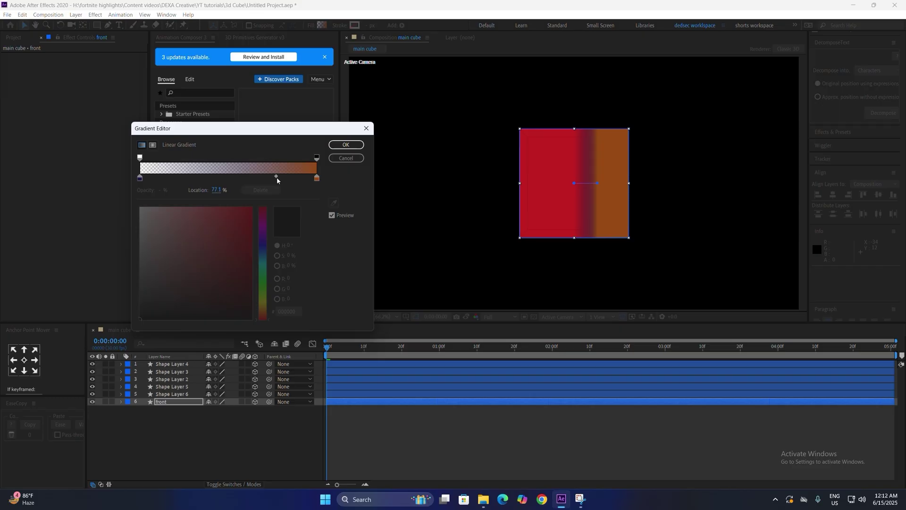
{"action": "left_click", "coordinate": [140, 178]}
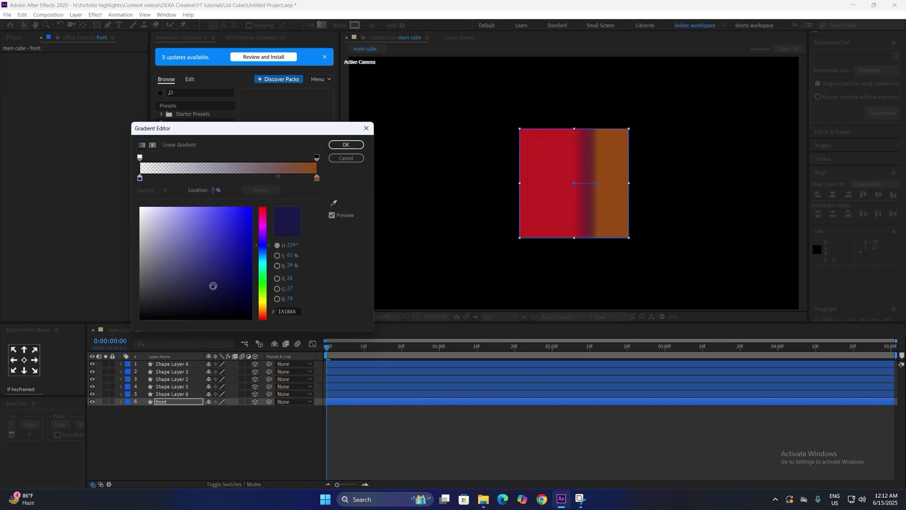
{"action": "left_click", "coordinate": [317, 179]}
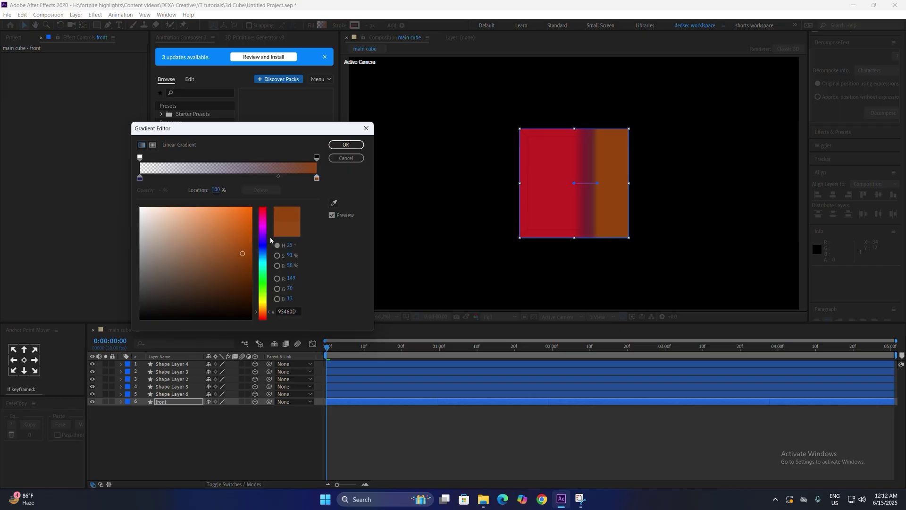
{"action": "key", "text": "Return"}
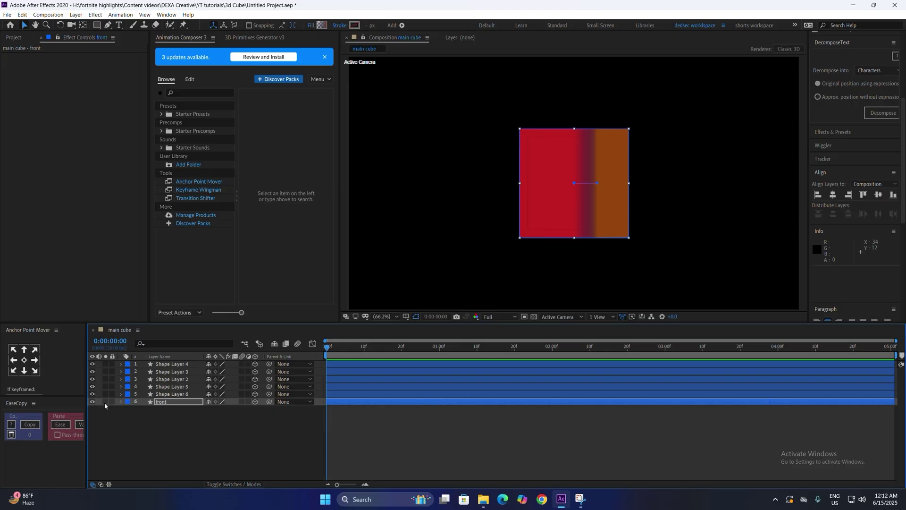
Solo the front layer and display its gradient fill's handles on the square
{"action": "left_click", "coordinate": [105, 402]}
{"action": "left_click", "coordinate": [160, 402]}
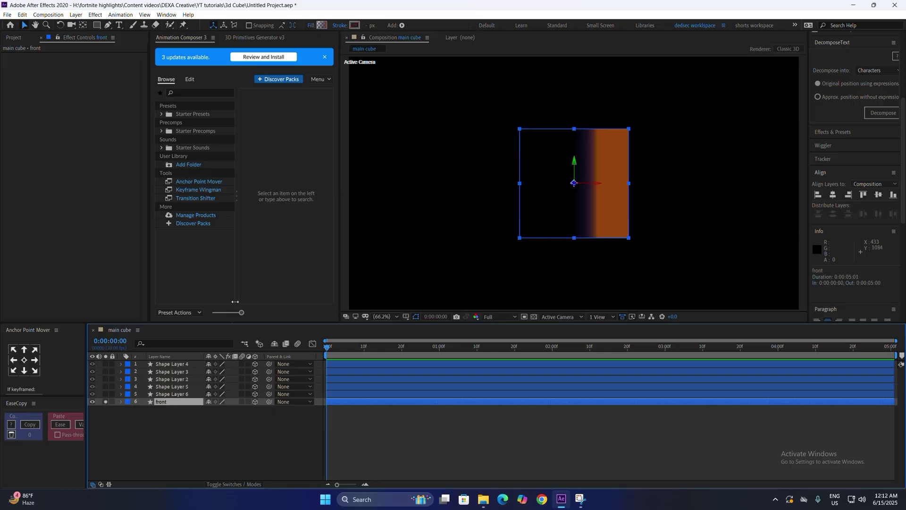
{"action": "left_click", "coordinate": [322, 26]}
{"action": "left_click", "coordinate": [346, 145]}
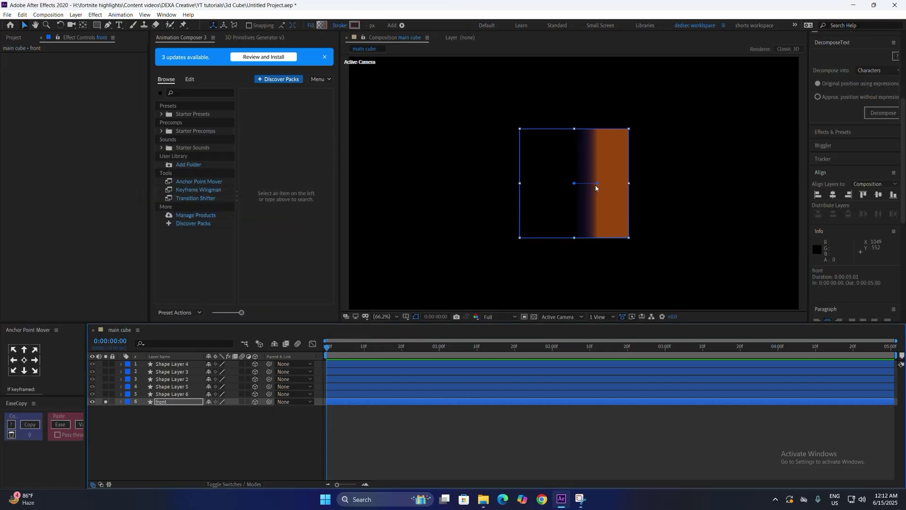
Stretch the front layer's fill gradient diagonally, with the orange end at the square's upper-right corner and the navy end at the lower-left corner
{"action": "left_click", "coordinate": [598, 184]}
{"action": "left_click_drag", "start_coordinate": [598, 185], "coordinate": [628, 129]}
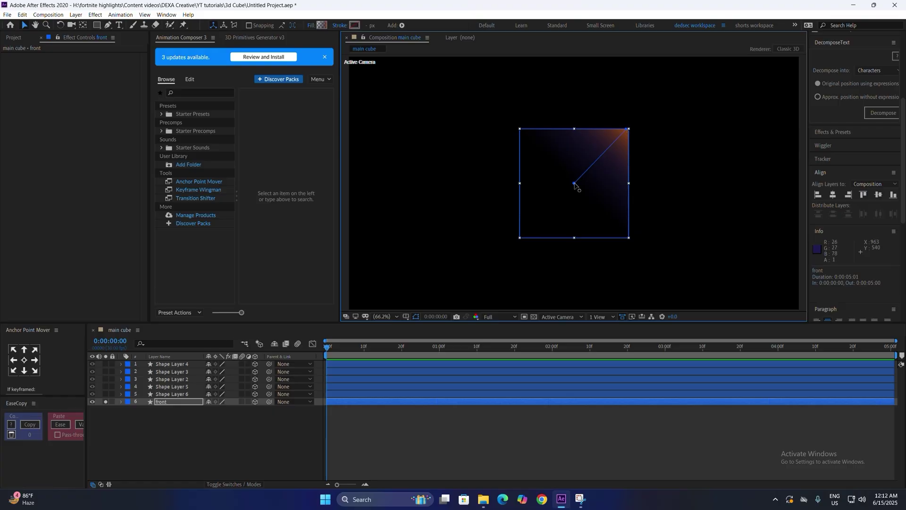
{"action": "left_click_drag", "start_coordinate": [574, 184], "coordinate": [519, 239]}
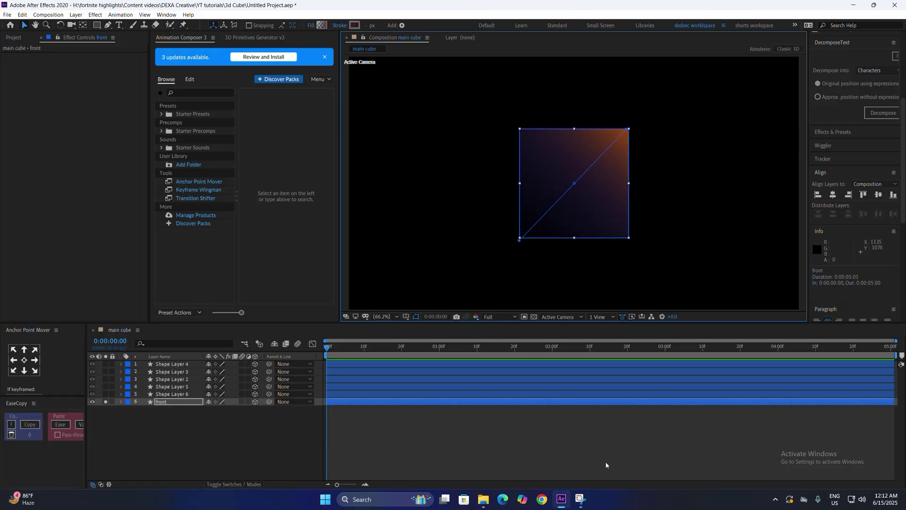
{"action": "left_click", "coordinate": [598, 437]}
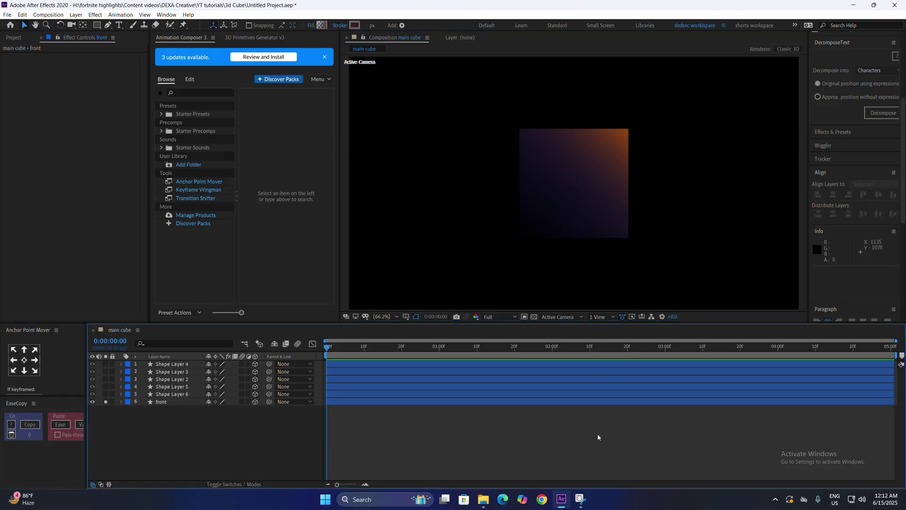
Change the front layer's stroke to a linear gradient and colour its end stop orange
{"action": "left_click", "coordinate": [411, 404]}
{"action": "left_click", "coordinate": [340, 25]}
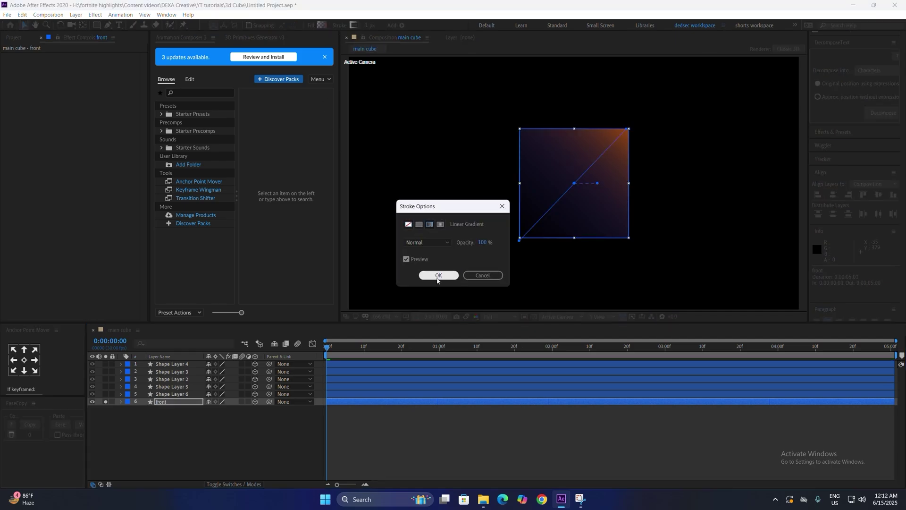
{"action": "left_click", "coordinate": [438, 275]}
{"action": "left_click", "coordinate": [354, 25]}
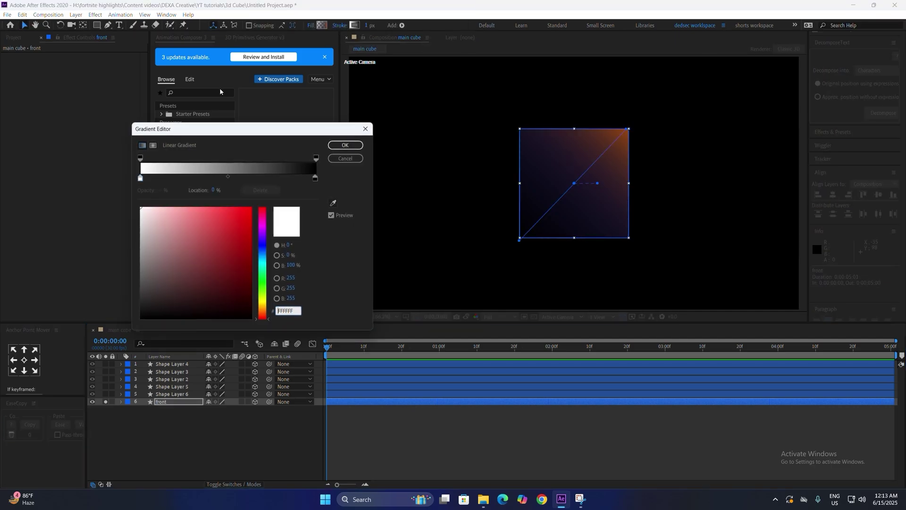
{"action": "left_click", "coordinate": [315, 179]}
{"action": "left_click", "coordinate": [235, 259]}
{"action": "left_click", "coordinate": [265, 312]}
{"action": "left_click", "coordinate": [245, 229]}
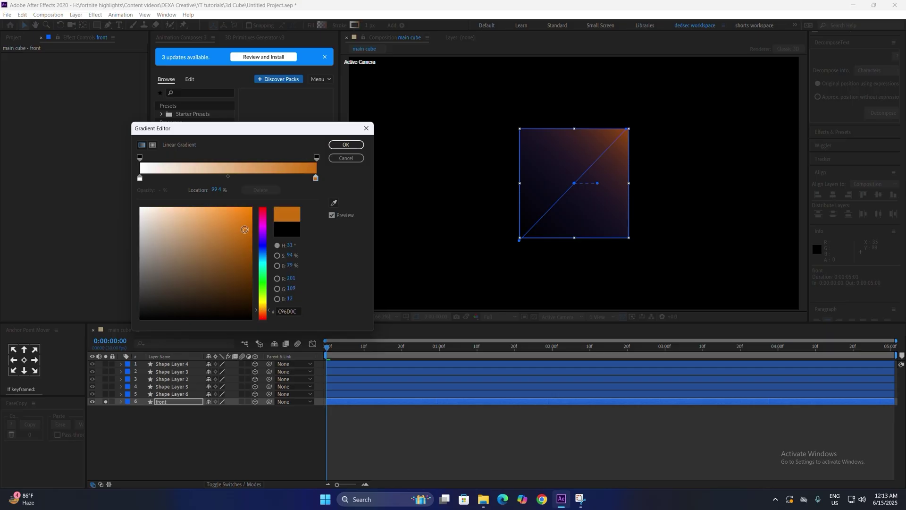
{"action": "left_click", "coordinate": [266, 313]}
Colour the stroke gradient's start stop black and move the colour midpoint to about 81%
{"action": "left_click", "coordinate": [139, 179]}
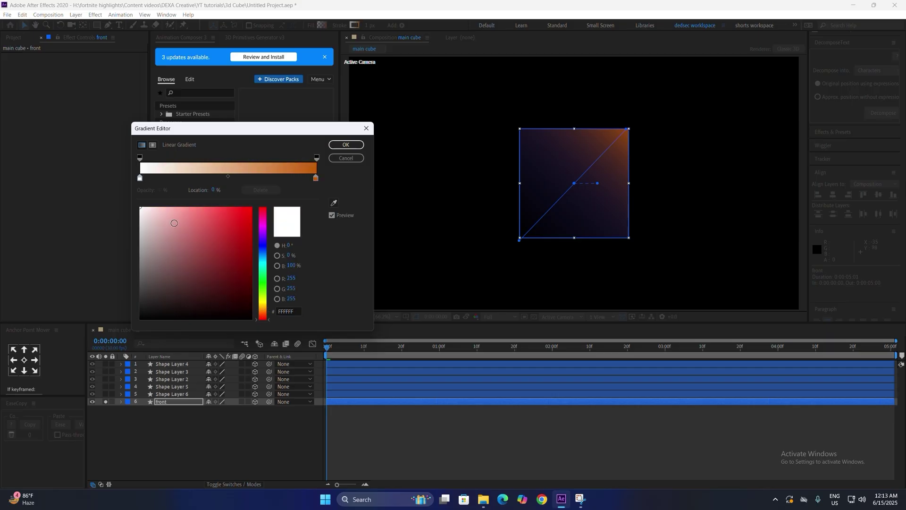
{"action": "left_click_drag", "start_coordinate": [239, 280], "coordinate": [117, 330]}
{"action": "left_click_drag", "start_coordinate": [228, 177], "coordinate": [282, 177]}
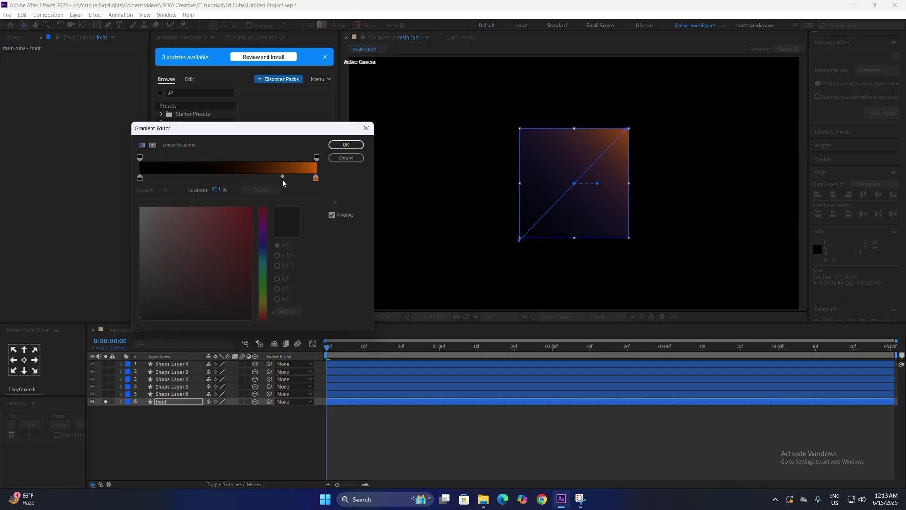
{"action": "left_click", "coordinate": [339, 147]}
Stretch the front stroke gradient from the lower-left to the upper-right corner, and turn off the layer's solo
{"action": "left_click_drag", "start_coordinate": [597, 183], "coordinate": [627, 129]}
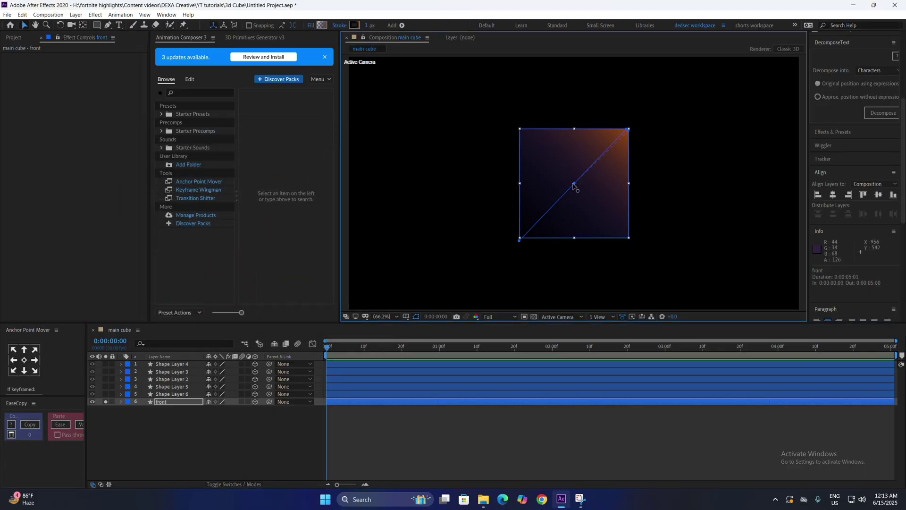
{"action": "left_click_drag", "start_coordinate": [519, 236], "coordinate": [516, 241]}
{"action": "left_click", "coordinate": [434, 248]}
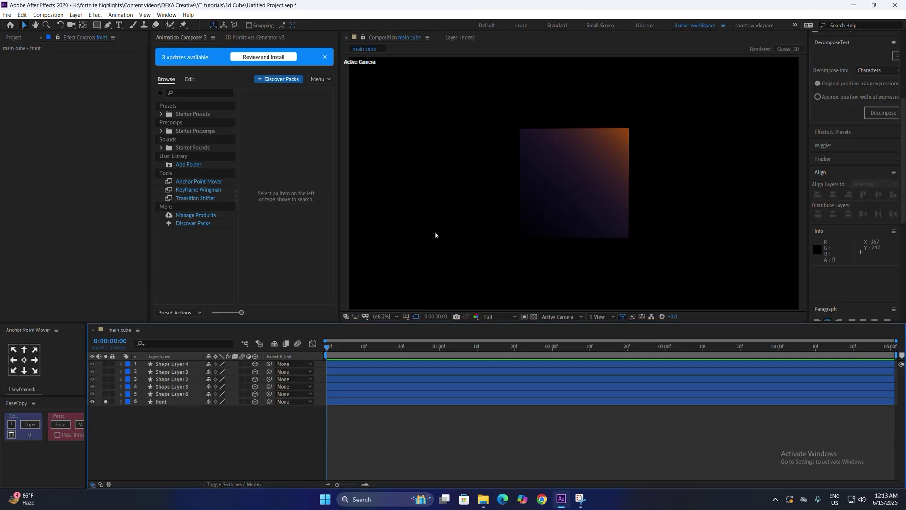
{"action": "left_click", "coordinate": [106, 401]}
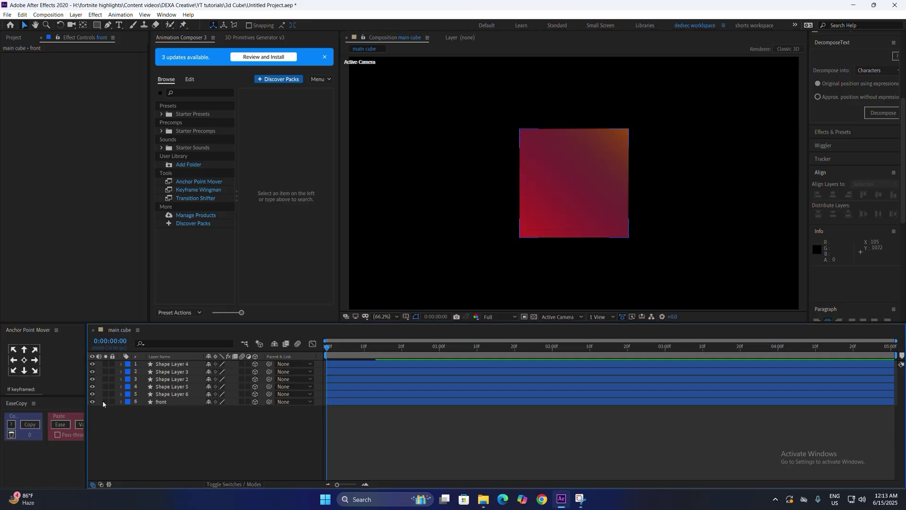
Change the fill of Shape Layers 2 to 6 to a linear gradient
{"action": "left_click", "coordinate": [169, 394]}
{"action": "left_click", "coordinate": [177, 364], "text": "shift"}
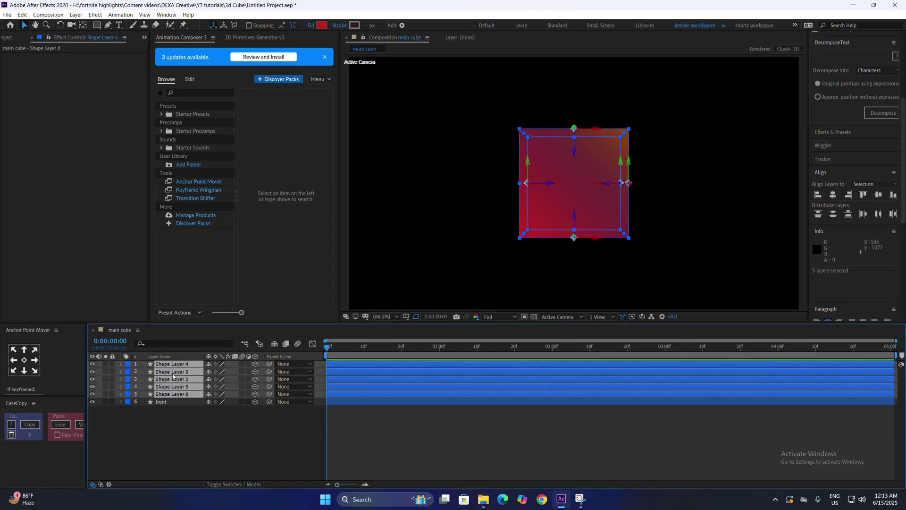
{"action": "left_click", "coordinate": [310, 25]}
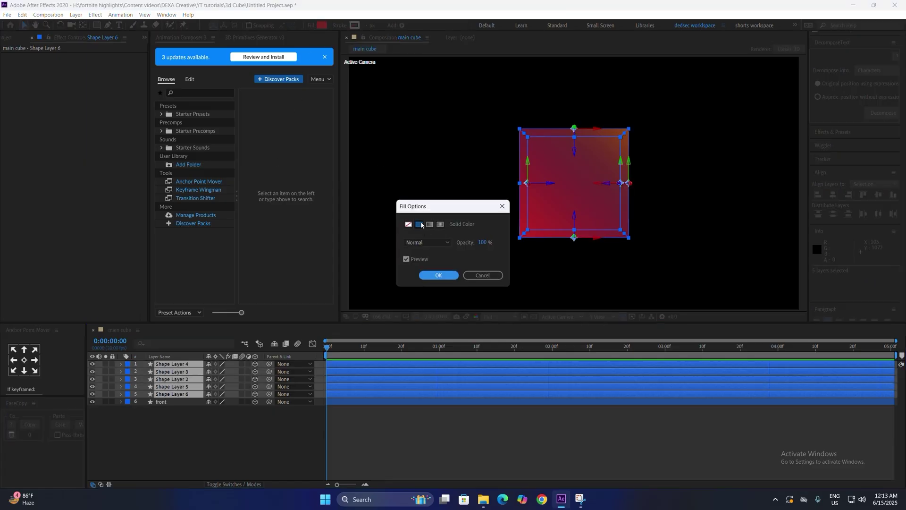
{"action": "left_click", "coordinate": [429, 225]}
{"action": "left_click", "coordinate": [438, 276]}
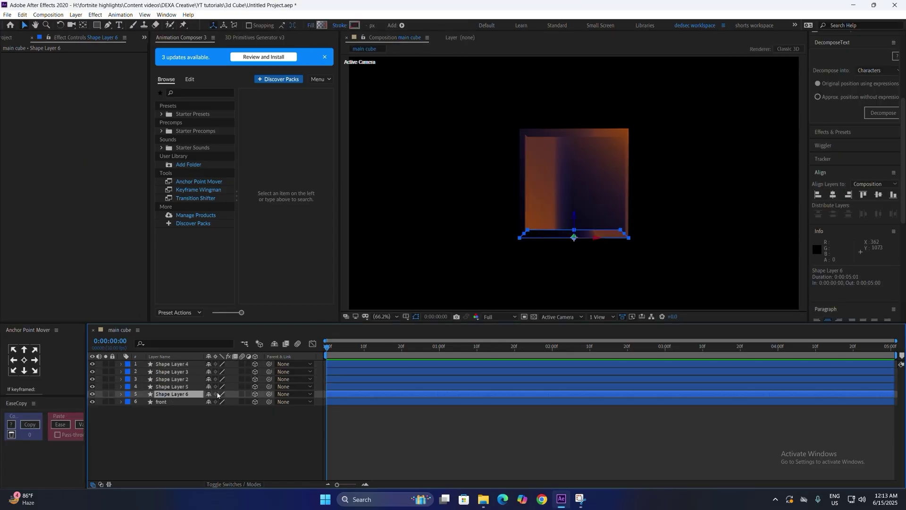
Switch to Custom View 1 and stretch Shape Layer 6's fill gradient diagonally between opposite corners of the bottom face
{"action": "left_click", "coordinate": [562, 316]}
{"action": "left_click", "coordinate": [550, 397]}
{"action": "key", "text": "c"}
{"action": "mouse_move", "coordinate": [558, 253]}
{"action": "left_mouse_down"}
{"action": "mouse_move", "coordinate": [528, 201]}
{"action": "mouse_move", "coordinate": [536, 171]}
{"action": "mouse_move", "coordinate": [522, 160]}
{"action": "left_mouse_up"}
{"action": "key", "text": "v"}
{"action": "left_click", "coordinate": [319, 27]}
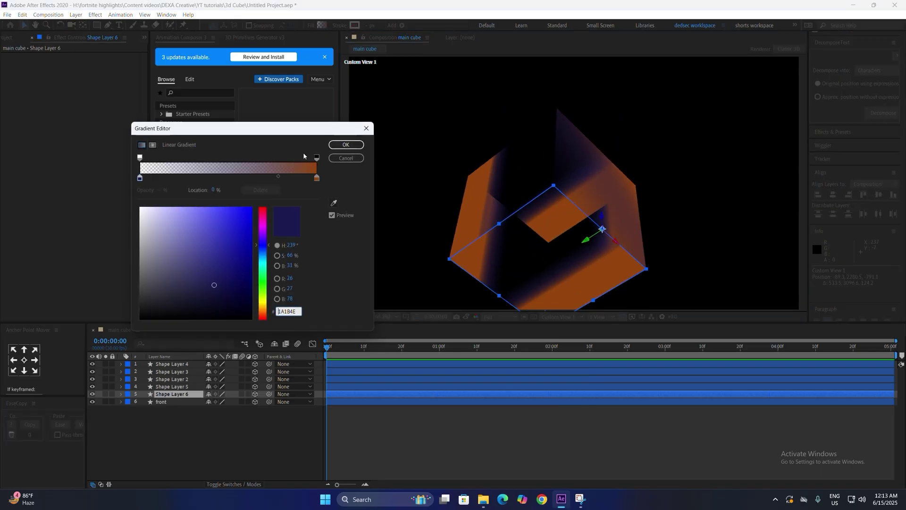
{"action": "left_click", "coordinate": [346, 143]}
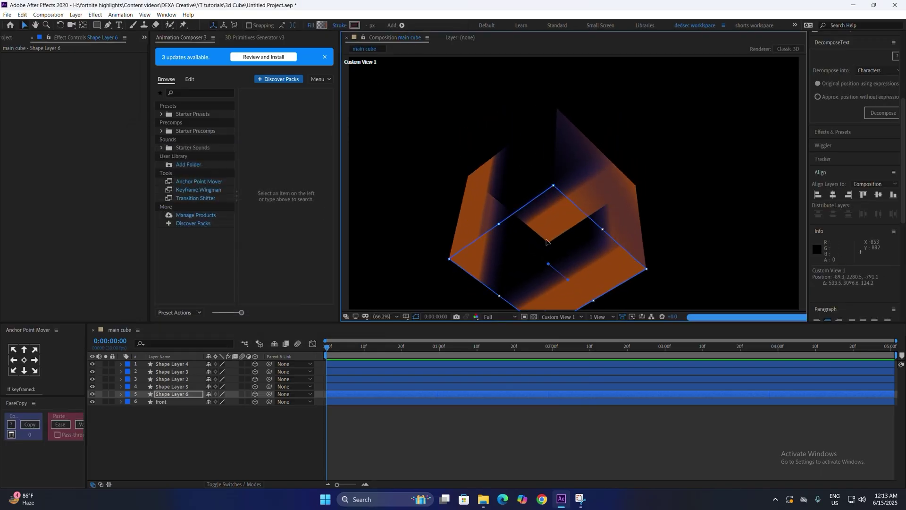
{"action": "left_click_drag", "start_coordinate": [548, 264], "coordinate": [549, 188]}
{"action": "left_click_drag", "start_coordinate": [568, 280], "coordinate": [544, 328]}
Stretch Shape Layer 4's fill gradient from the navy end at the face's lower-right corner to the orange end at its upper-left corner
{"action": "key", "text": "c"}
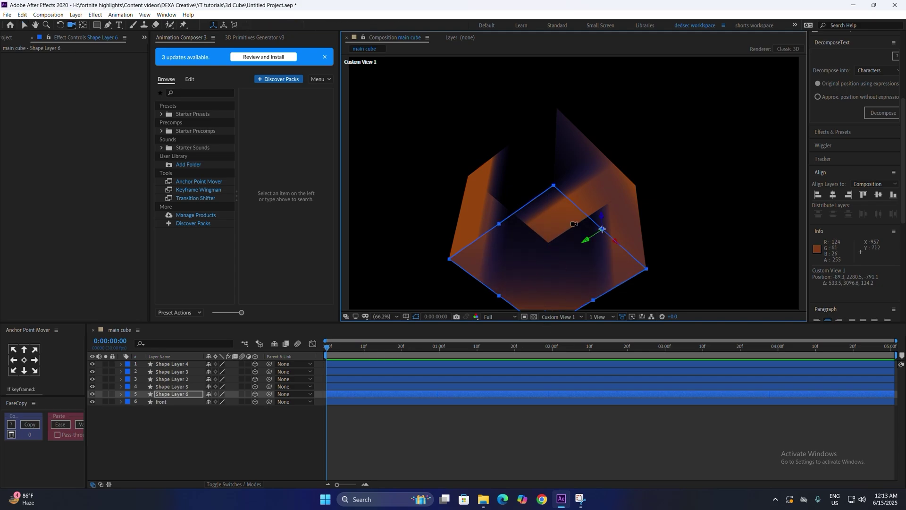
{"action": "left_click_drag", "start_coordinate": [575, 221], "coordinate": [539, 227]}
{"action": "key", "text": "v"}
{"action": "left_click", "coordinate": [539, 228]}
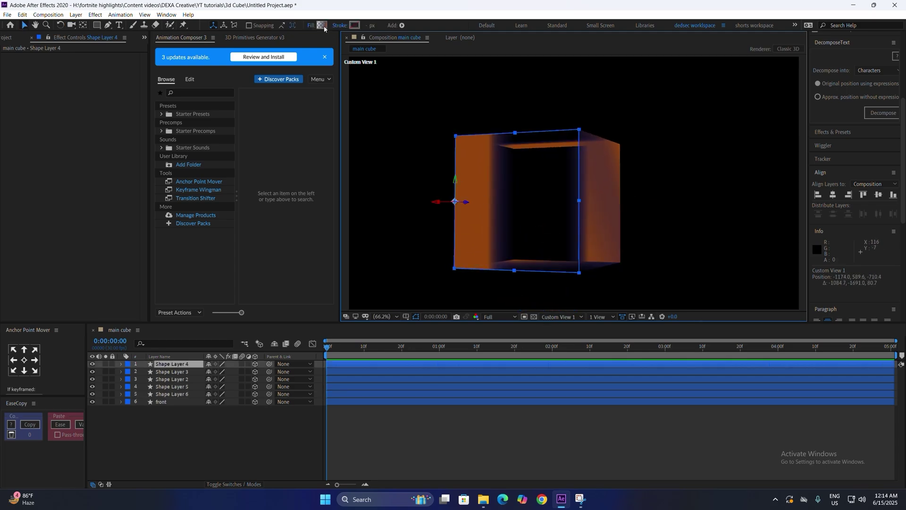
{"action": "left_click", "coordinate": [321, 25]}
{"action": "left_click", "coordinate": [348, 144]}
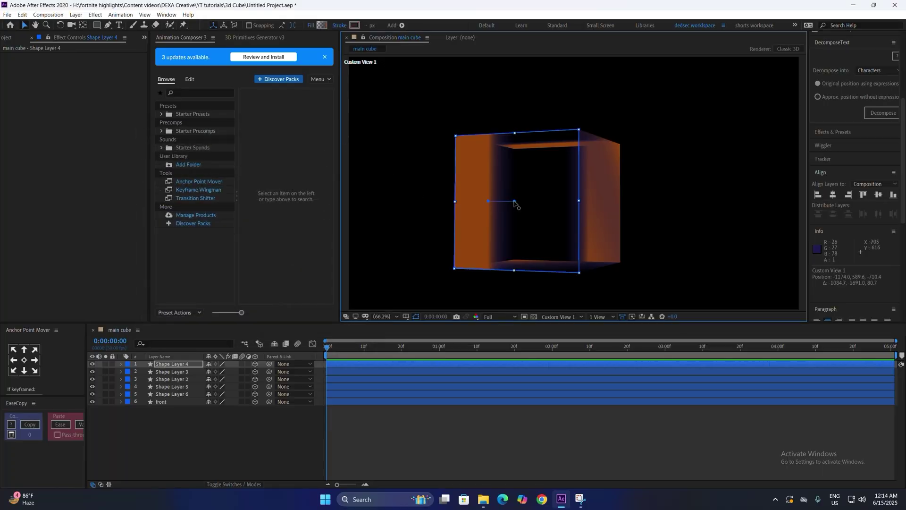
{"action": "left_click_drag", "start_coordinate": [515, 201], "coordinate": [573, 270]}
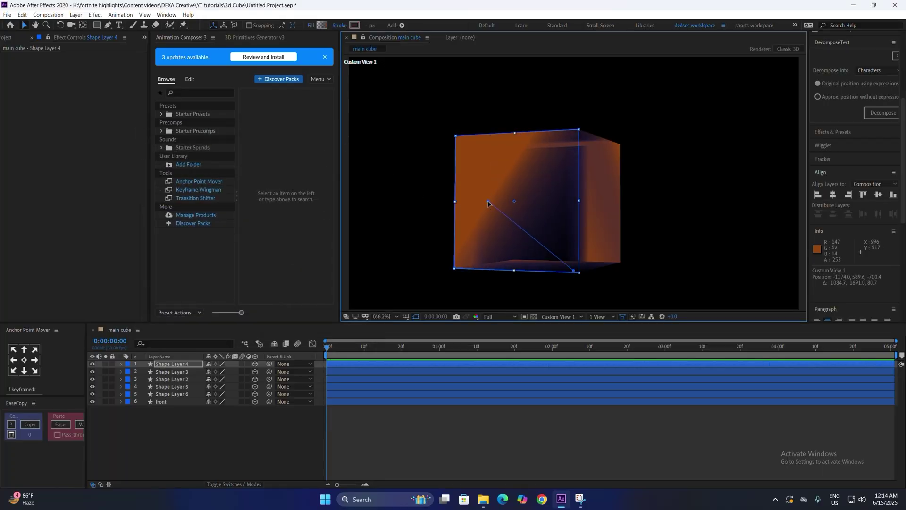
{"action": "left_click_drag", "start_coordinate": [488, 202], "coordinate": [457, 138]}
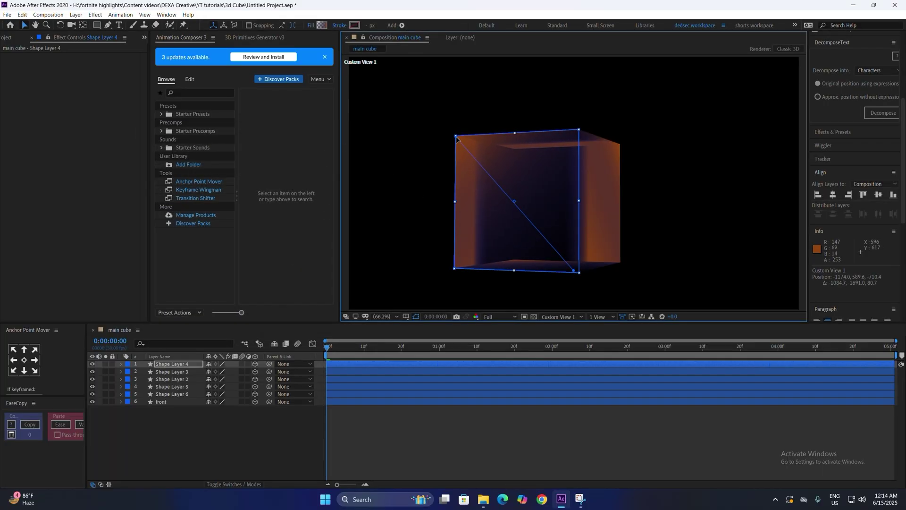
Move the orange end of Shape Layer 3's fill gradient to the face's upper-right corner
{"action": "key", "text": "c"}
{"action": "left_click_drag", "start_coordinate": [524, 185], "coordinate": [647, 189]}
{"action": "key", "text": "v"}
{"action": "left_click", "coordinate": [599, 212]}
{"action": "left_click", "coordinate": [322, 25]}
{"action": "left_click", "coordinate": [346, 144]}
{"action": "left_click_drag", "start_coordinate": [587, 221], "coordinate": [631, 148]}
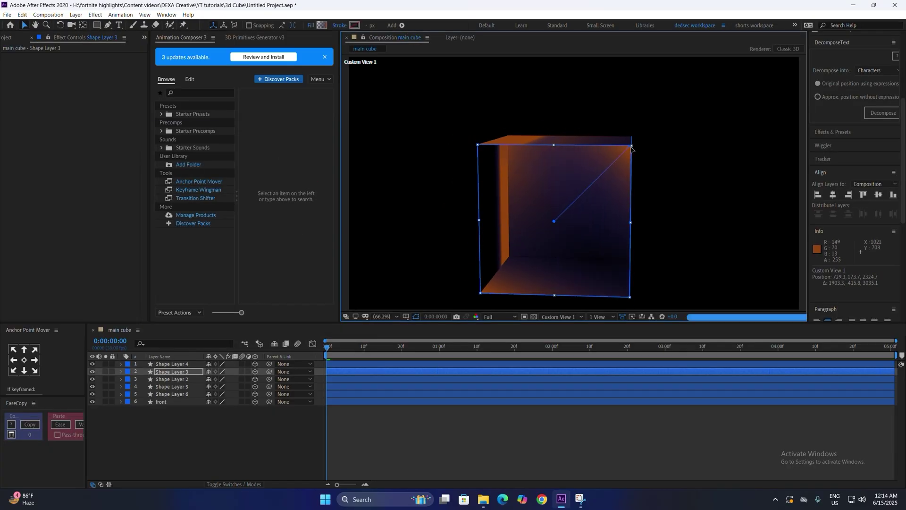
Stretch Shape Layer 2's fill gradient from the orange end at the face's upper-left corner to the navy end near its lower-right corner
{"action": "key", "text": "c"}
{"action": "left_click_drag", "start_coordinate": [554, 221], "coordinate": [656, 227]}
{"action": "key", "text": "v"}
{"action": "left_click", "coordinate": [599, 212]}
{"action": "left_click", "coordinate": [322, 25]}
{"action": "left_click_drag", "start_coordinate": [586, 214], "coordinate": [546, 142]}
{"action": "left_click_drag", "start_coordinate": [616, 214], "coordinate": [682, 281]}
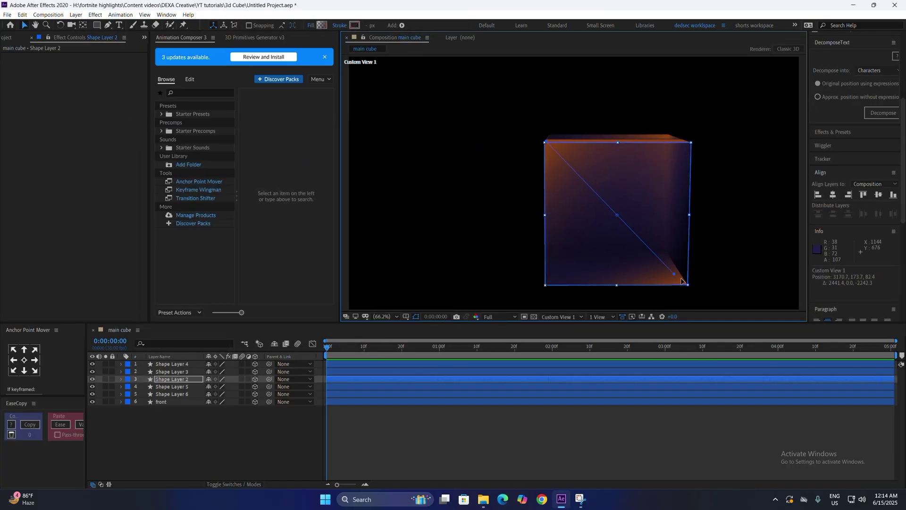
Stretch Shape Layer 5's fill gradient diagonally between the back and front corners of the top face
{"action": "key", "text": "c"}
{"action": "left_click_drag", "start_coordinate": [585, 236], "coordinate": [669, 252]}
{"action": "key", "text": "v"}
{"action": "left_click", "coordinate": [601, 137]}
{"action": "left_click", "coordinate": [322, 25]}
{"action": "left_click", "coordinate": [345, 145]}
{"action": "left_click_drag", "start_coordinate": [600, 129], "coordinate": [585, 84]}
{"action": "left_click_drag", "start_coordinate": [626, 140], "coordinate": [623, 183]}
Change the stroke of Shape Layers 2 to 6 to a linear gradient
{"action": "key", "text": "c"}
{"action": "left_click_drag", "start_coordinate": [651, 218], "coordinate": [645, 194]}
{"action": "key", "text": "v"}
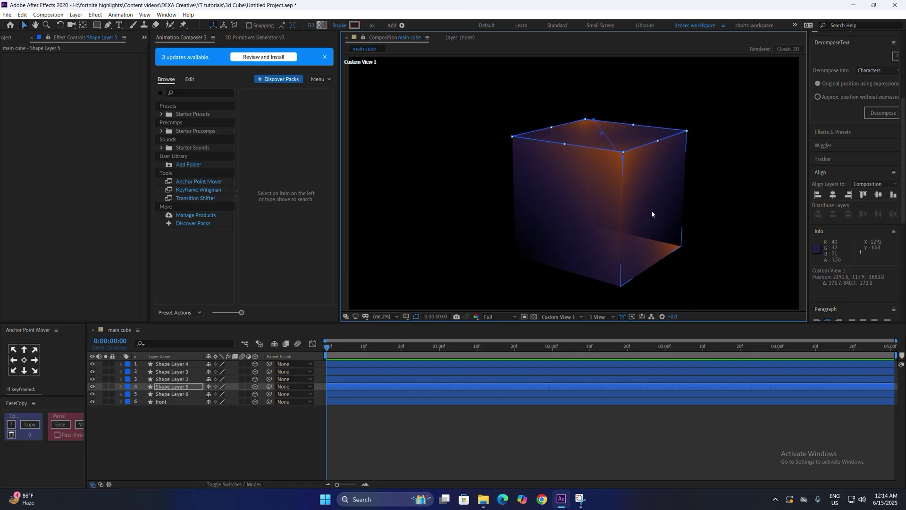
{"action": "left_click", "coordinate": [651, 213]}
{"action": "left_click", "coordinate": [412, 395]}
{"action": "left_click", "coordinate": [410, 365], "text": "shift"}
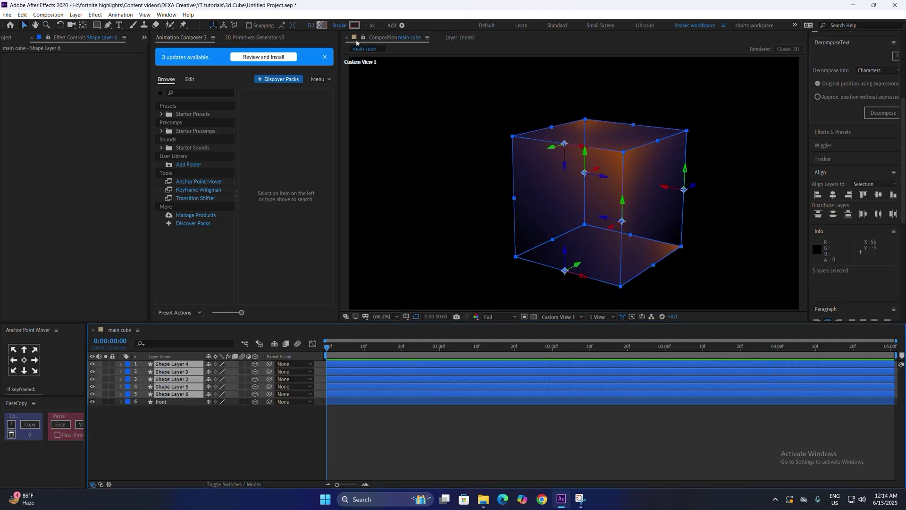
{"action": "left_click", "coordinate": [354, 25]}
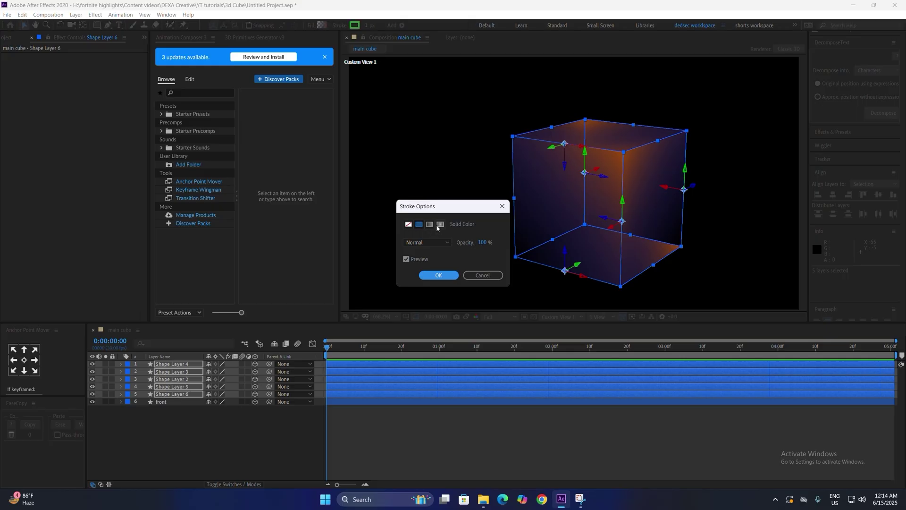
{"action": "left_click", "coordinate": [430, 224]}
{"action": "left_click", "coordinate": [438, 275]}
{"action": "left_click", "coordinate": [559, 427]}
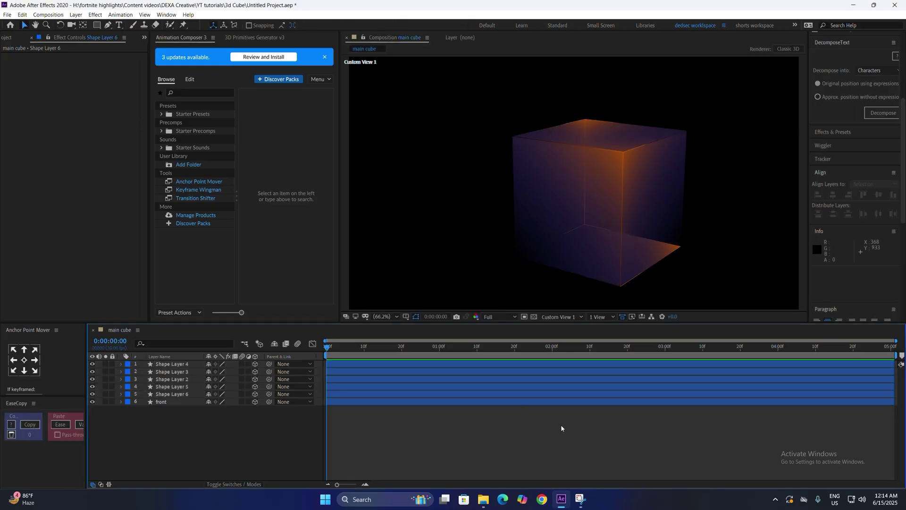
Extend Shape Layer 6's stroke gradient to the orange-lit corner of the bottom face
{"action": "left_click", "coordinate": [484, 394]}
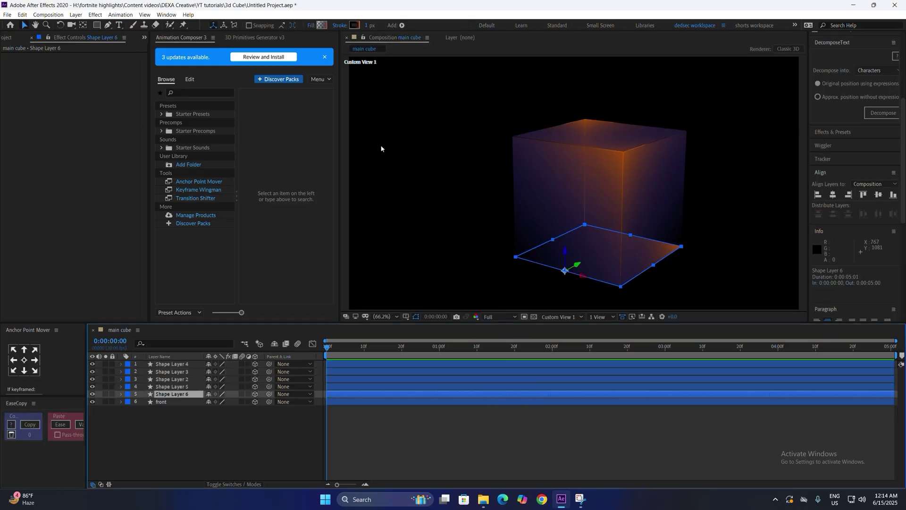
{"action": "left_click", "coordinate": [354, 25]}
{"action": "left_click", "coordinate": [346, 146]}
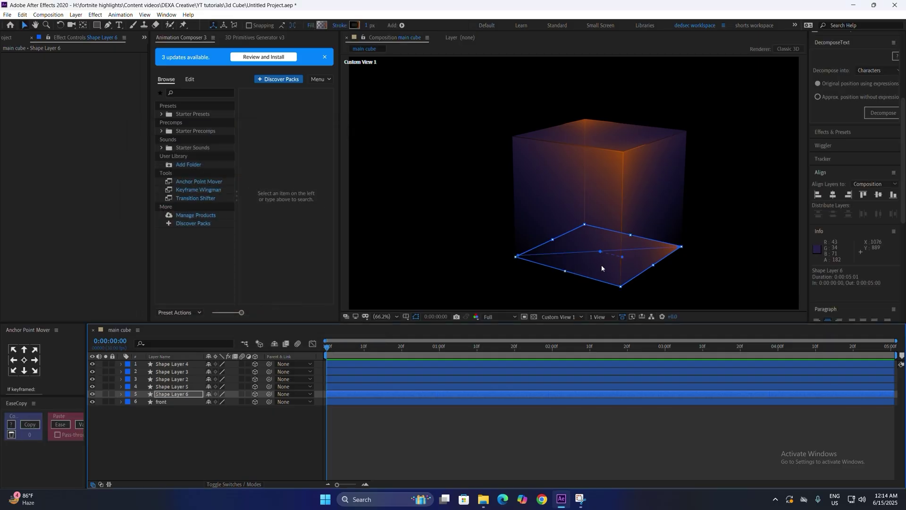
{"action": "left_click", "coordinate": [623, 259]}
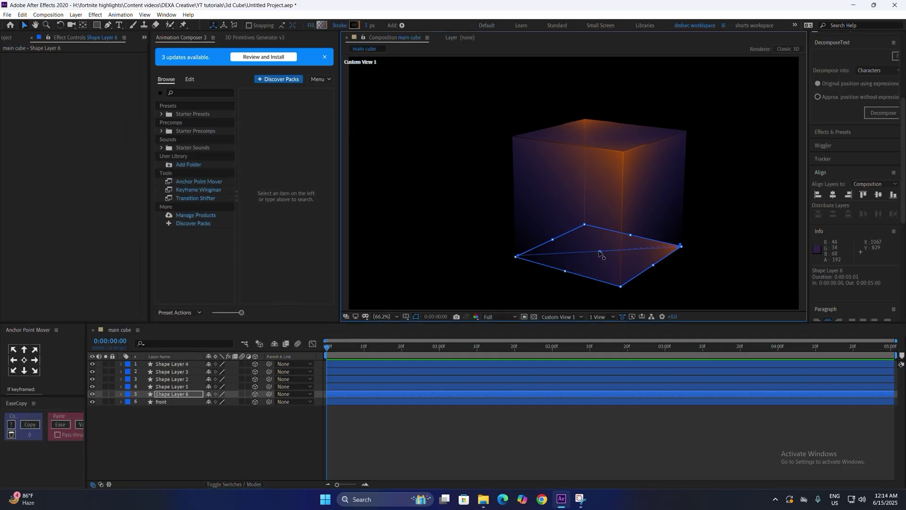
{"action": "left_click", "coordinate": [602, 403]}
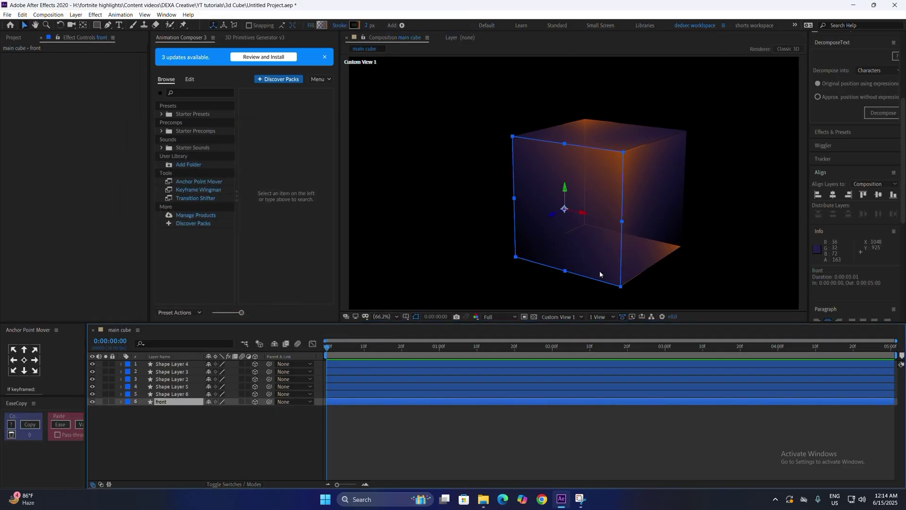
Solo Shape Layers 6 and 5, and set the start opacity of Shape Layer 5's stroke gradient to 0%
{"action": "left_click", "coordinate": [161, 395]}
{"action": "left_click", "coordinate": [105, 394]}
{"action": "left_click", "coordinate": [413, 428]}
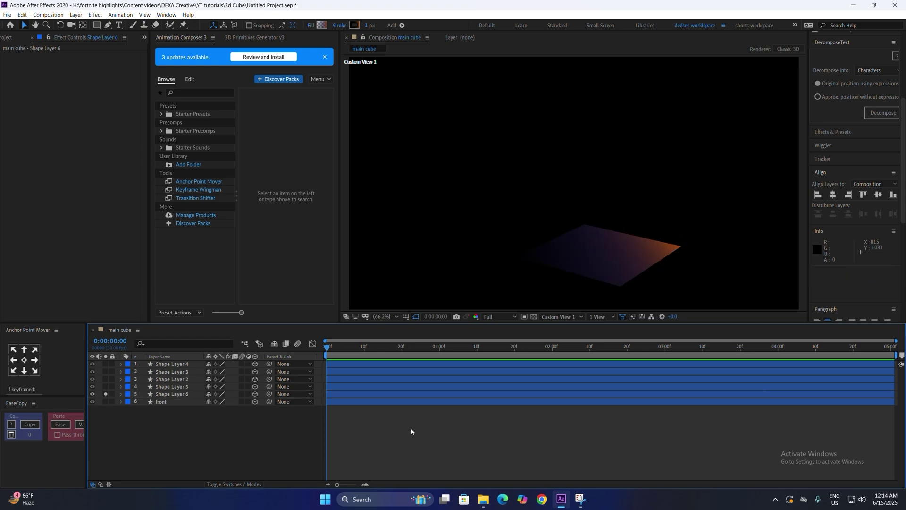
{"action": "left_click", "coordinate": [105, 387]}
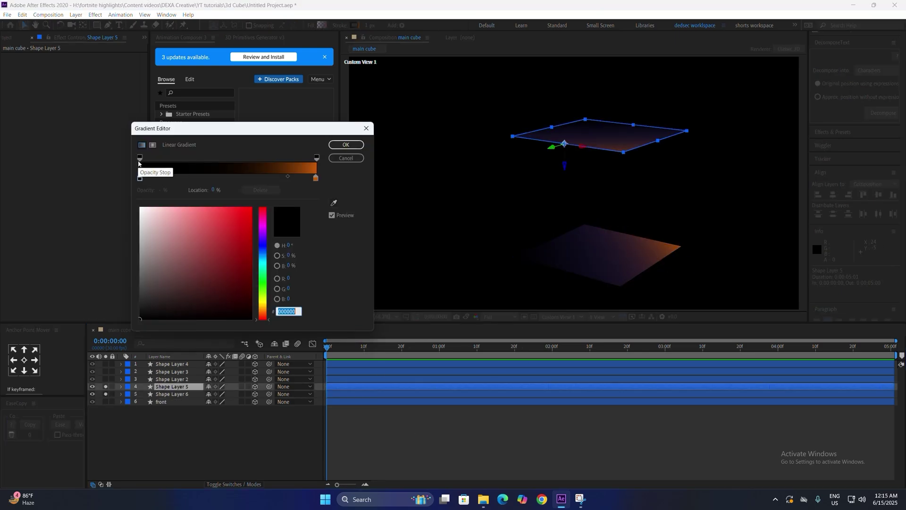
{"action": "left_click", "coordinate": [140, 158]}
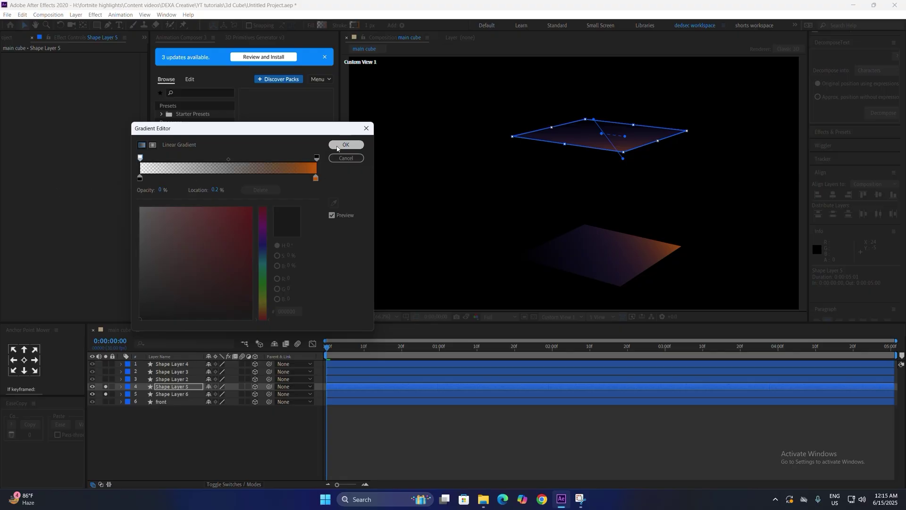
{"action": "left_click", "coordinate": [346, 144]}
Set the start opacity of the remaining shape layers' stroke gradients to 0%
{"action": "left_click", "coordinate": [176, 394]}
{"action": "left_click", "coordinate": [176, 364], "text": "shift"}
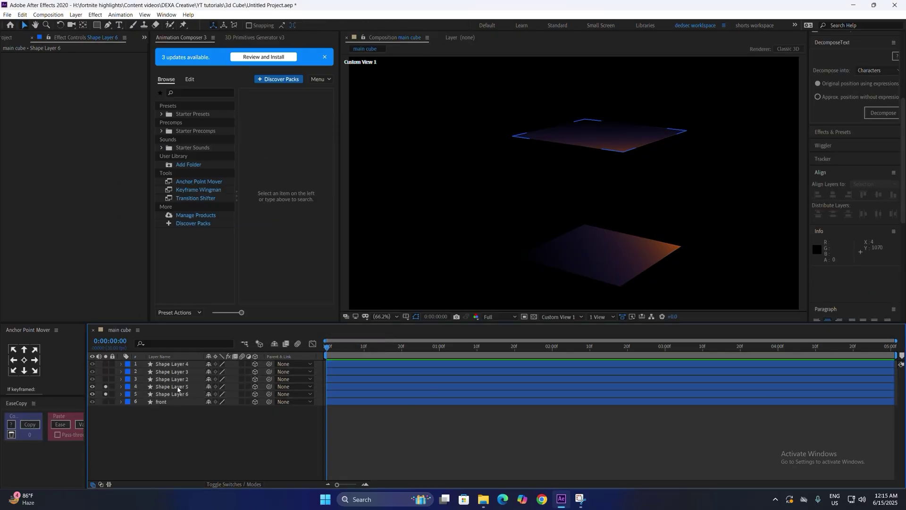
{"action": "left_click", "coordinate": [174, 401]}
{"action": "left_click", "coordinate": [140, 157]}
{"action": "left_click", "coordinate": [173, 379]}
{"action": "left_click", "coordinate": [173, 365], "text": "shift"}
{"action": "left_click_drag", "start_coordinate": [165, 191], "coordinate": [141, 191]}
{"action": "left_click", "coordinate": [346, 145]}
Solo Shape Layer 2 and extend its stroke gradient to the face's orange-lit corner
{"action": "left_click", "coordinate": [424, 387]}
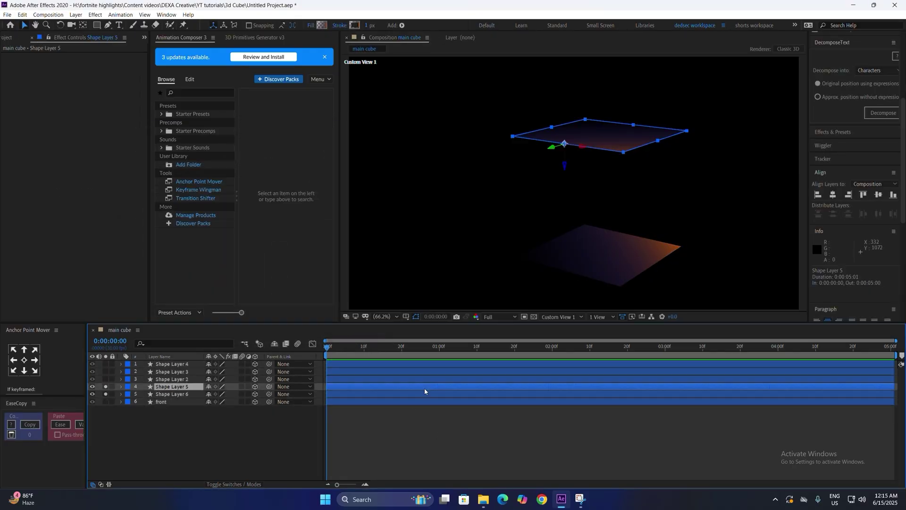
{"action": "key", "text": "c"}
{"action": "left_click_drag", "start_coordinate": [477, 156], "coordinate": [474, 217]}
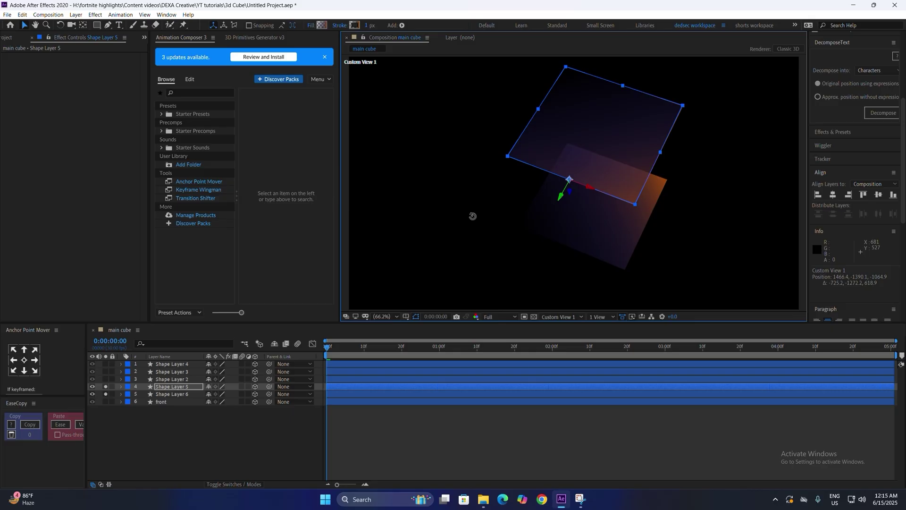
{"action": "key", "text": "v"}
{"action": "left_click", "coordinate": [227, 439]}
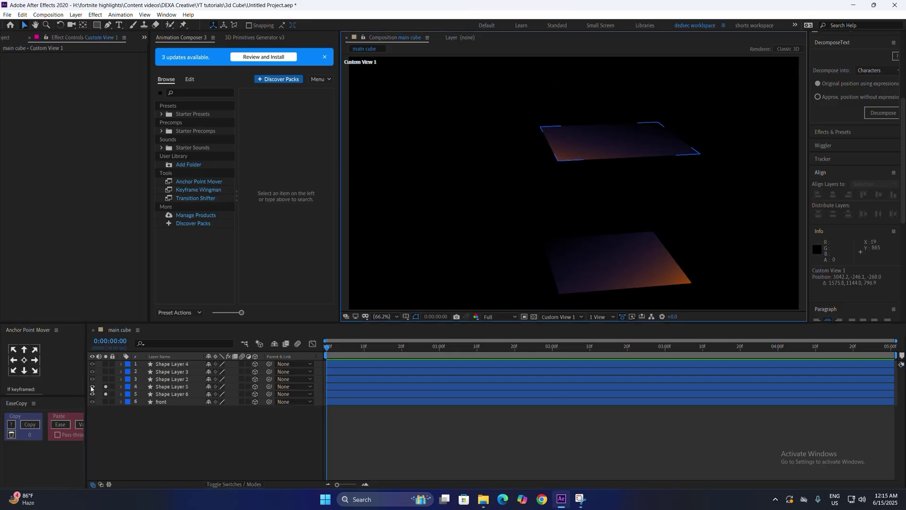
{"action": "left_click", "coordinate": [105, 379]}
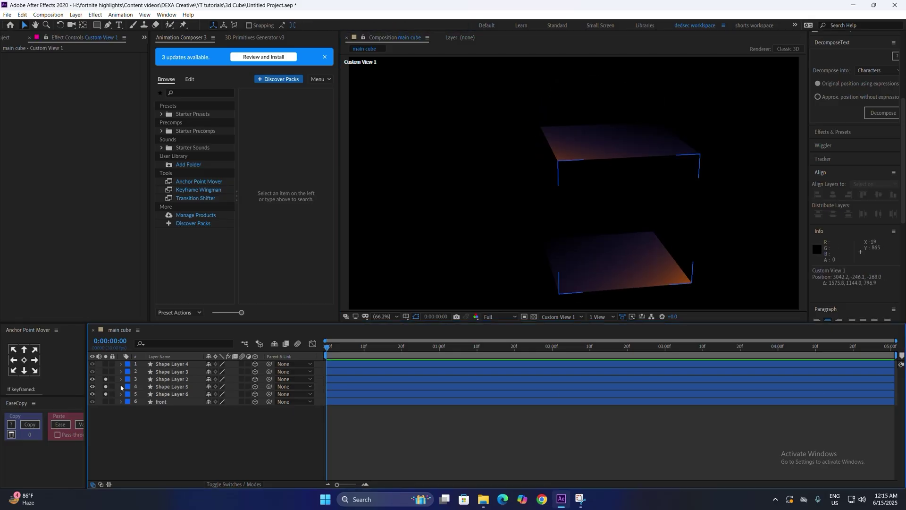
{"action": "left_click", "coordinate": [165, 380]}
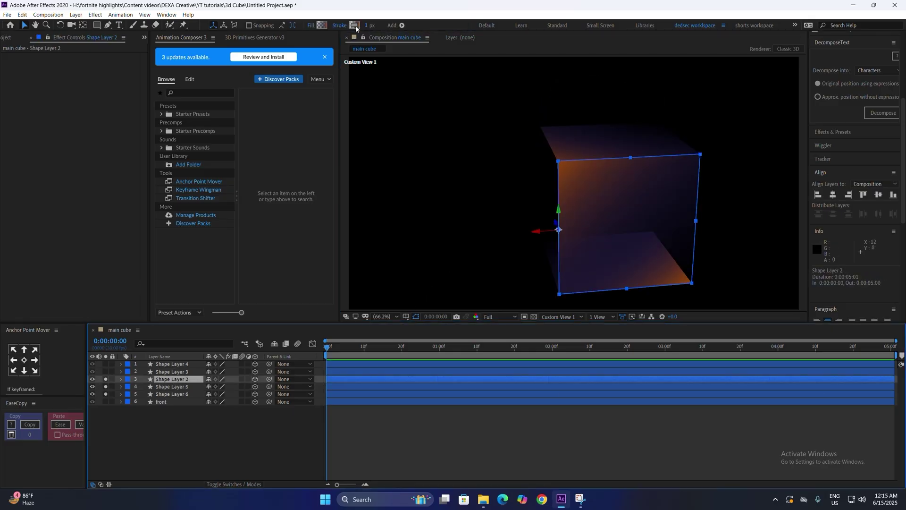
{"action": "left_click", "coordinate": [355, 25]}
{"action": "left_click", "coordinate": [346, 145]}
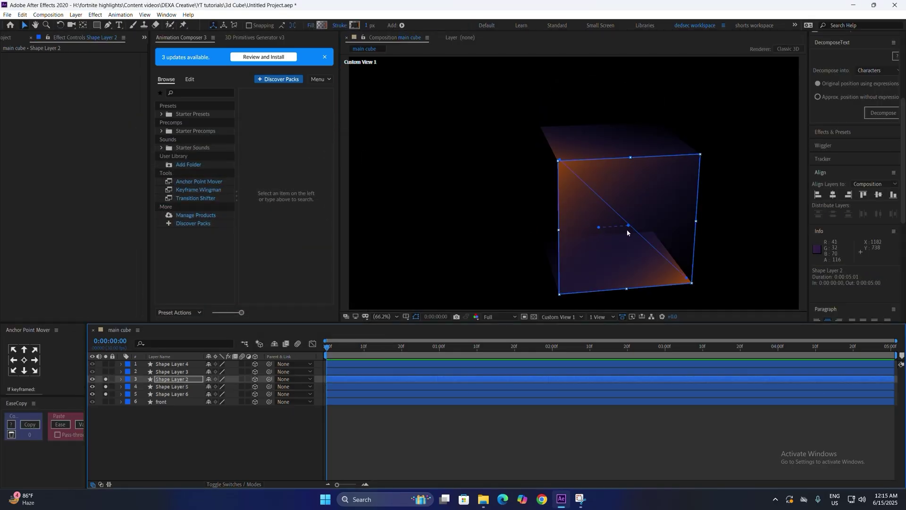
{"action": "left_click", "coordinate": [599, 229]}
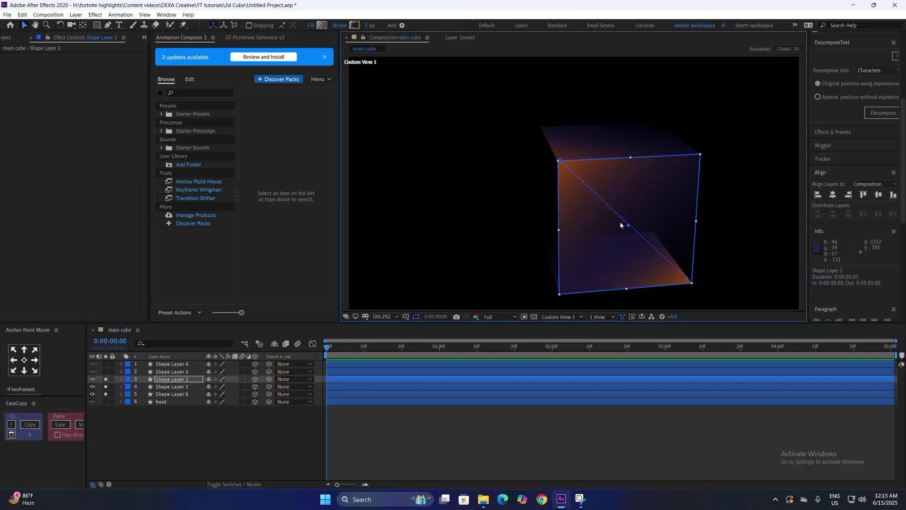
{"action": "left_click", "coordinate": [651, 428]}
Solo Shape Layer 3 and extend its stroke gradient to the orange-lit corner of that face
{"action": "key", "text": "c"}
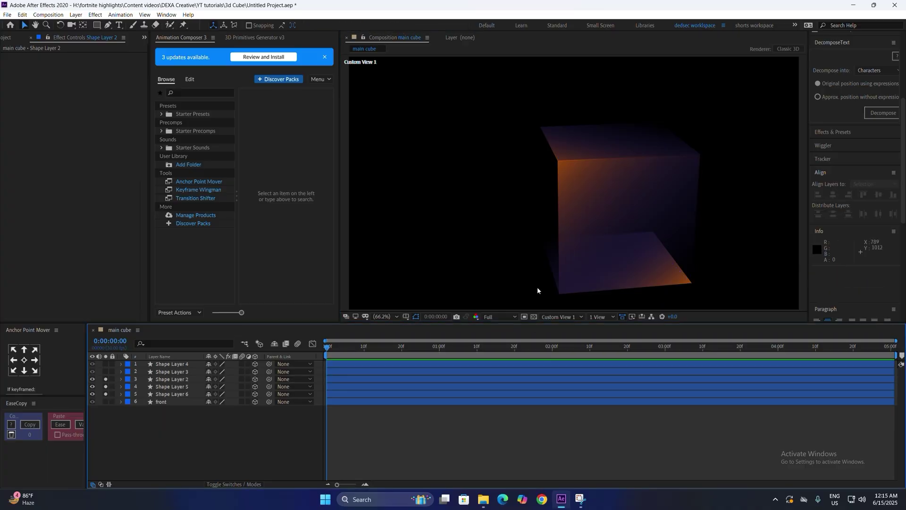
{"action": "mouse_move", "coordinate": [539, 290]}
{"action": "left_mouse_down"}
{"action": "mouse_move", "coordinate": [435, 220]}
{"action": "mouse_move", "coordinate": [442, 234]}
{"action": "left_mouse_up"}
{"action": "key", "text": "v"}
{"action": "left_click", "coordinate": [557, 198]}
{"action": "left_click", "coordinate": [354, 26]}
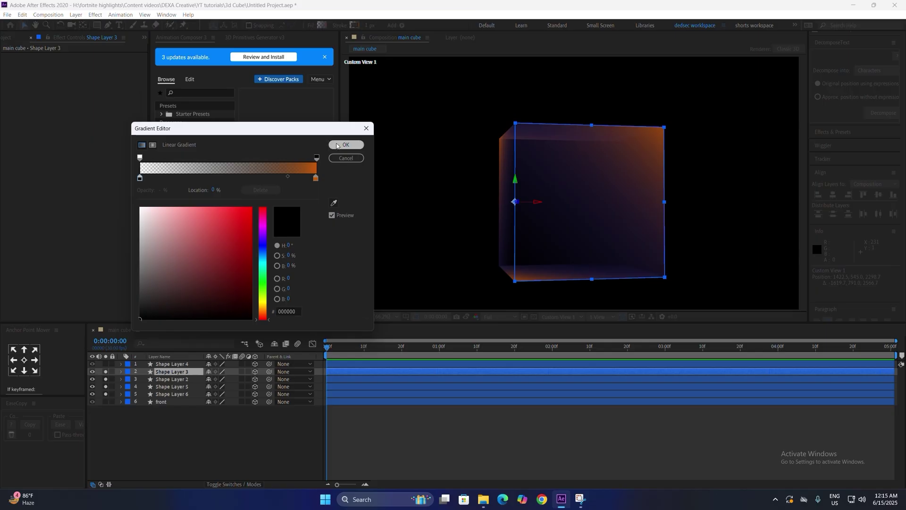
{"action": "left_click", "coordinate": [346, 144]}
{"action": "key", "text": "c"}
{"action": "left_click_drag", "start_coordinate": [583, 222], "coordinate": [442, 276]}
{"action": "key", "text": "v"}
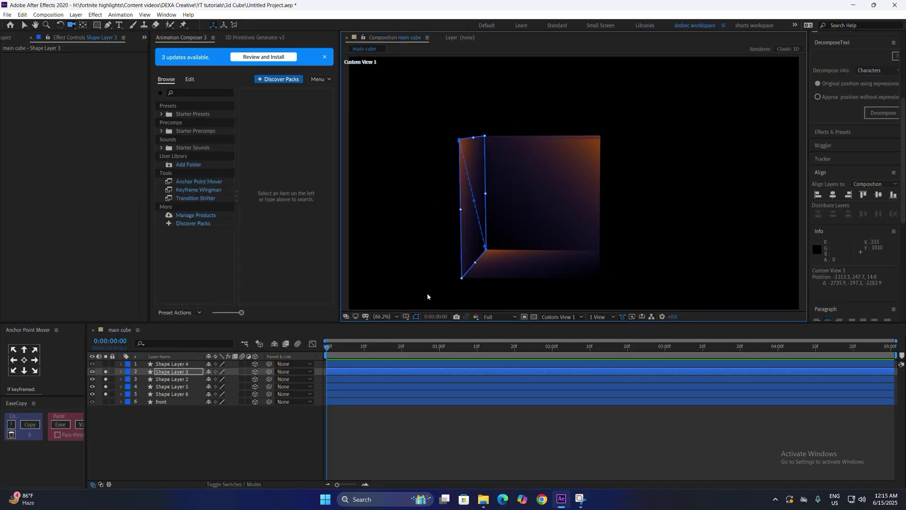
Solo Shape Layer 4 and extend its stroke gradient toward the orange-lit corner
{"action": "left_click", "coordinate": [106, 364]}
{"action": "left_click", "coordinate": [178, 365]}
{"action": "left_click", "coordinate": [354, 26]}
{"action": "left_click", "coordinate": [347, 144]}
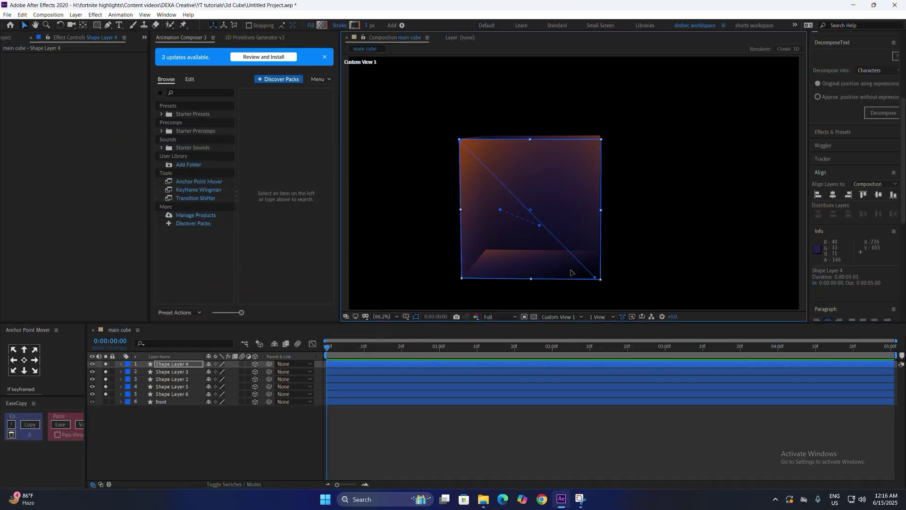
{"action": "left_click", "coordinate": [439, 436]}
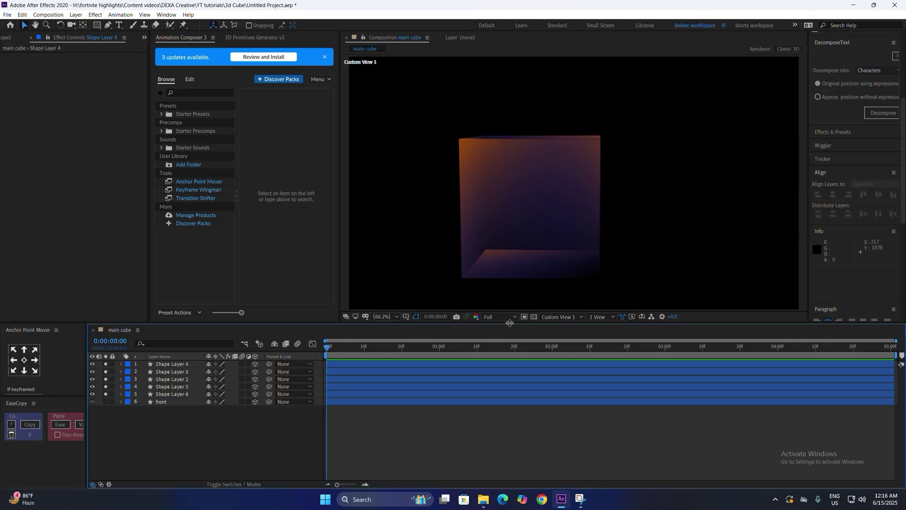
Unsolo all the shape layers in the Active Camera view and add a 3D null object
{"action": "left_click", "coordinate": [561, 316]}
{"action": "left_click", "coordinate": [560, 329]}
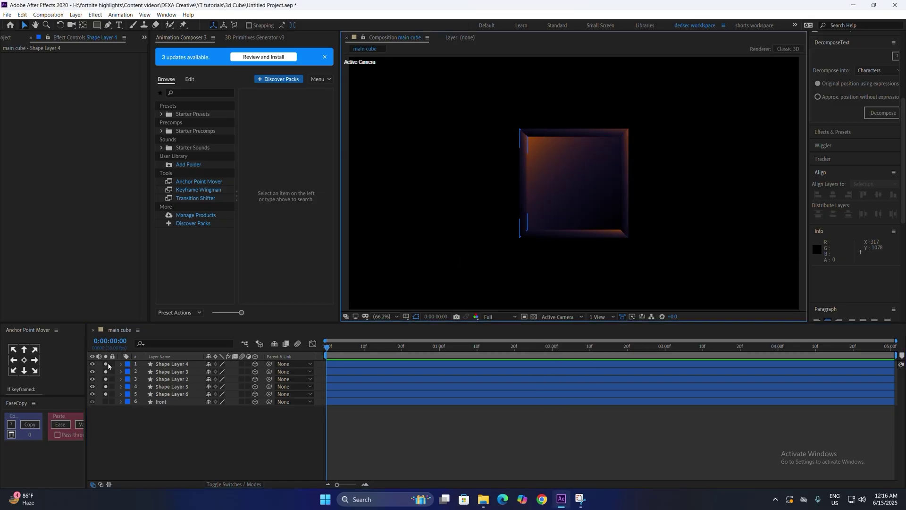
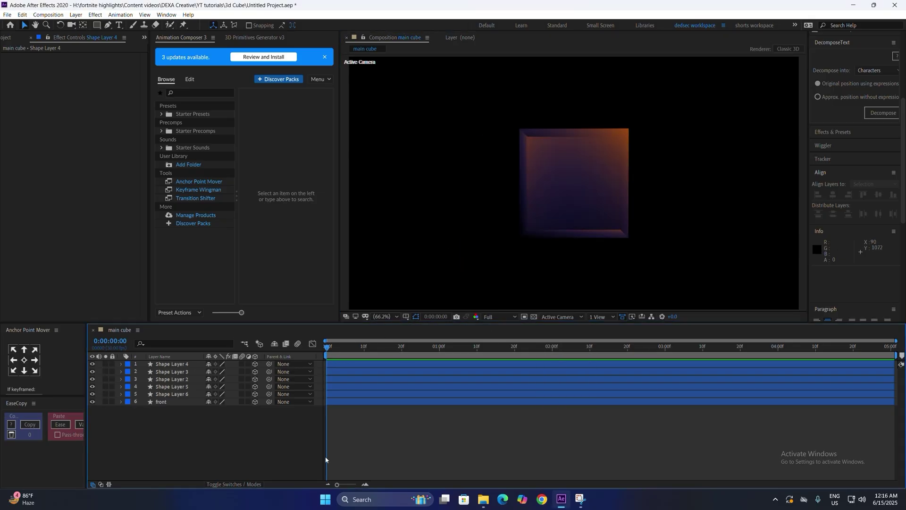
{"action": "left_click", "coordinate": [324, 455]}
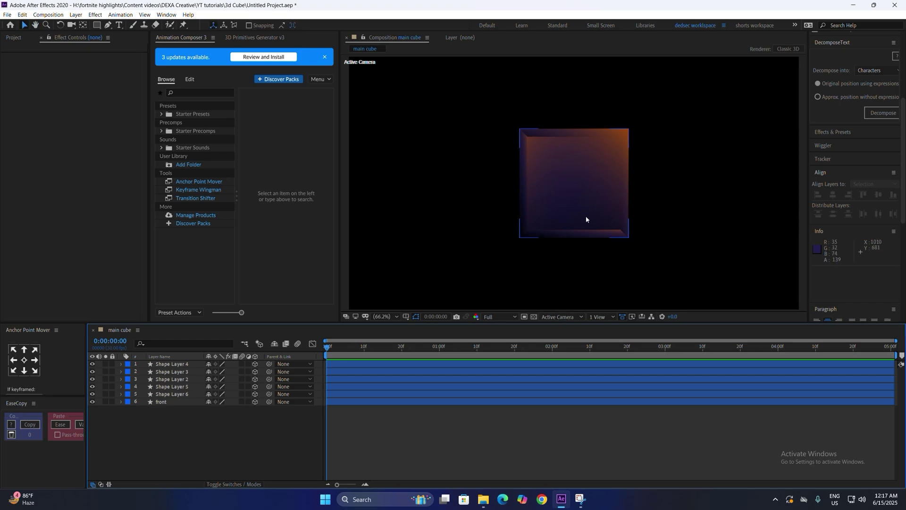
{"action": "key", "text": "ctrl+alt+shift+y"}
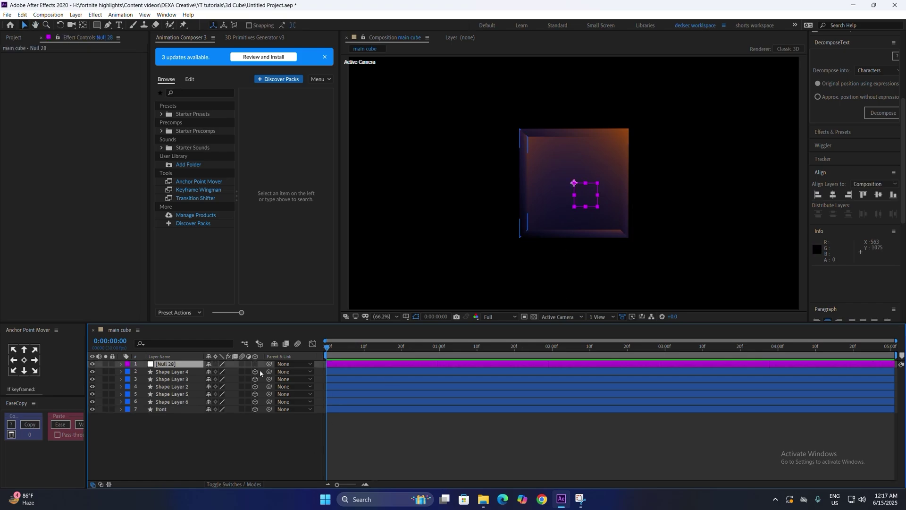
Try parenting the six cube layers to the null and rotating it around its Y axis
{"action": "left_click", "coordinate": [184, 372]}
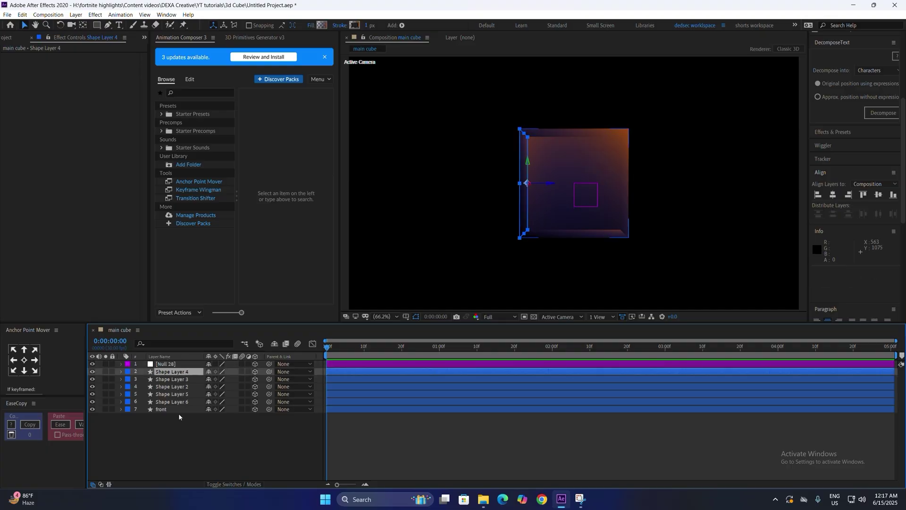
{"action": "left_click", "coordinate": [179, 409], "text": "shift"}
{"action": "left_click_drag", "start_coordinate": [268, 372], "coordinate": [175, 364]}
{"action": "left_click", "coordinate": [175, 364]}
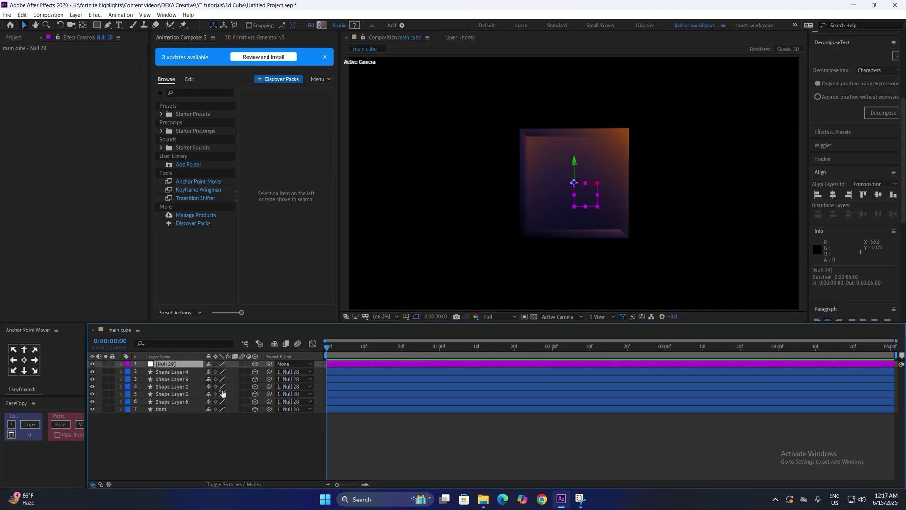
{"action": "key", "text": "r"}
{"action": "left_click_drag", "start_coordinate": [217, 387], "coordinate": [360, 395]}
{"action": "key", "text": "ctrl+z"}
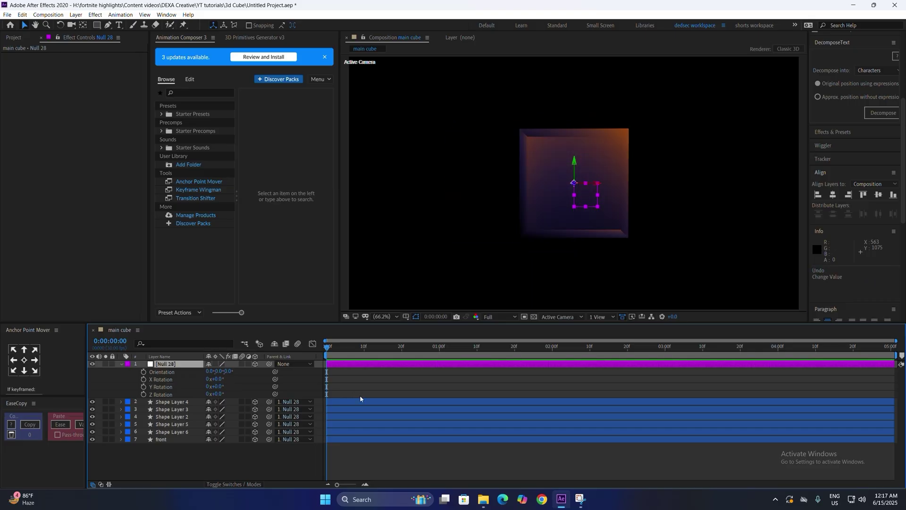
{"action": "left_click", "coordinate": [367, 390]}
{"action": "key", "text": "ctrl+z"}
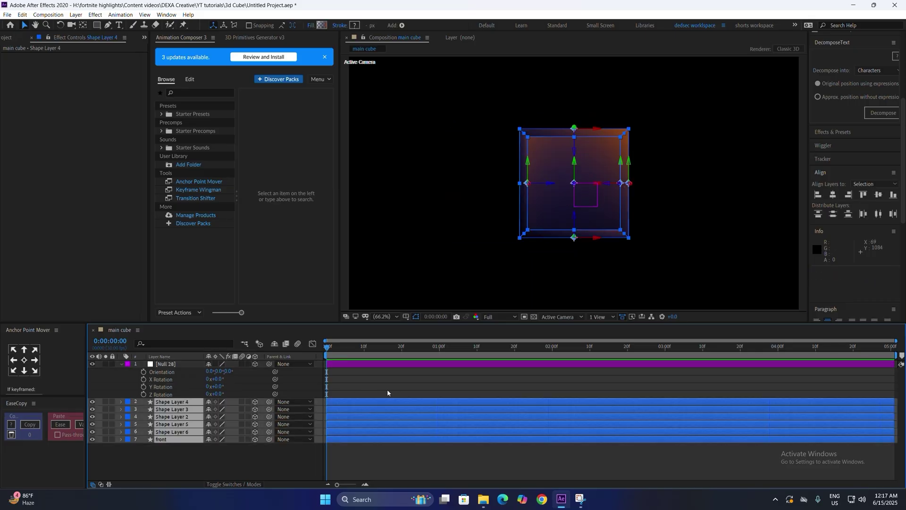
Set the null's Z position to half of Shape Layer 3's depth by entering 465.2/2
{"action": "left_click", "coordinate": [387, 390]}
{"action": "left_click", "coordinate": [178, 364]}
{"action": "key", "text": "p"}
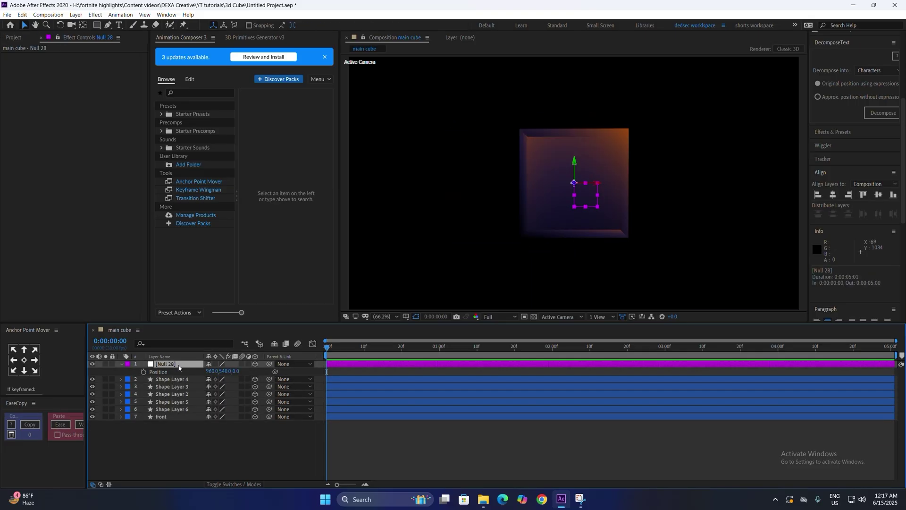
{"action": "left_click", "coordinate": [163, 417]}
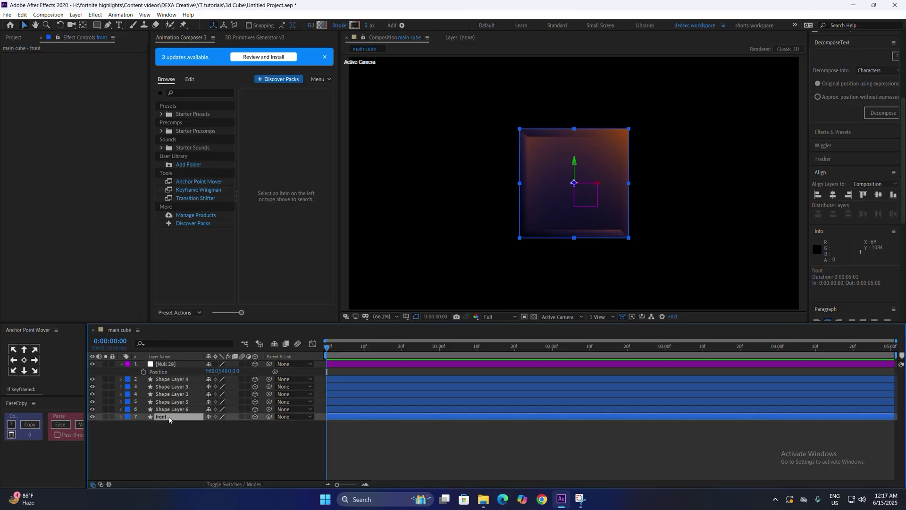
{"action": "left_click", "coordinate": [174, 403]}
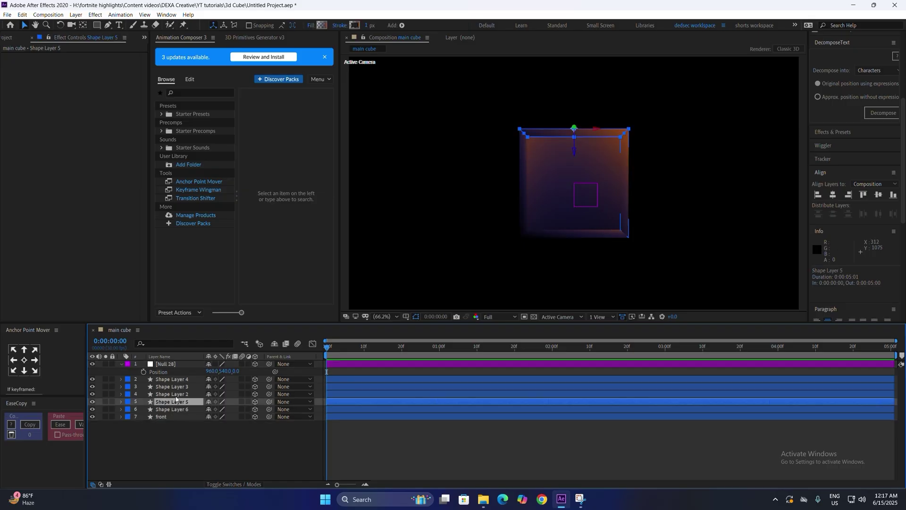
{"action": "left_click", "coordinate": [175, 395]}
{"action": "left_click", "coordinate": [176, 387]}
{"action": "key", "text": "p"}
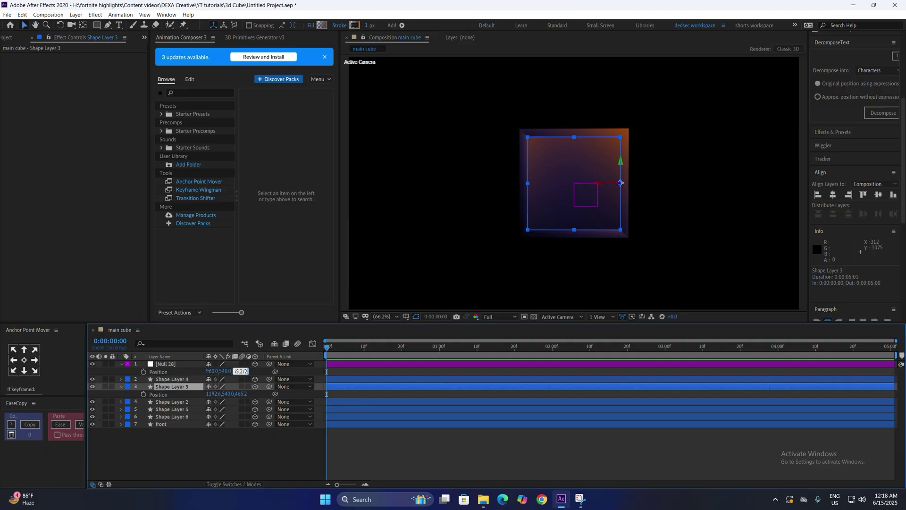
{"action": "key", "text": "Return"}
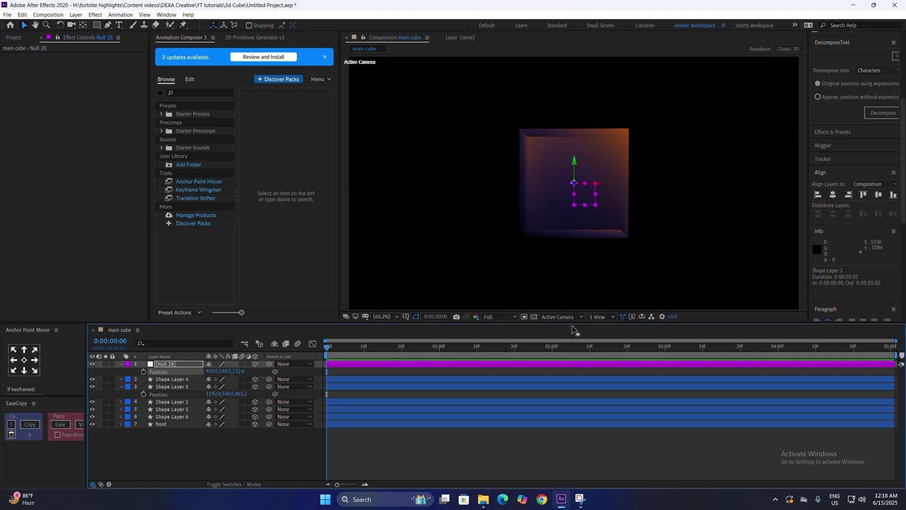
Check the null's placement inside the cube from Custom View 1 and parent all six cube layers to it
{"action": "left_click", "coordinate": [564, 317]}
{"action": "left_click", "coordinate": [559, 396]}
{"action": "left_click_drag", "start_coordinate": [560, 216], "coordinate": [534, 178]}
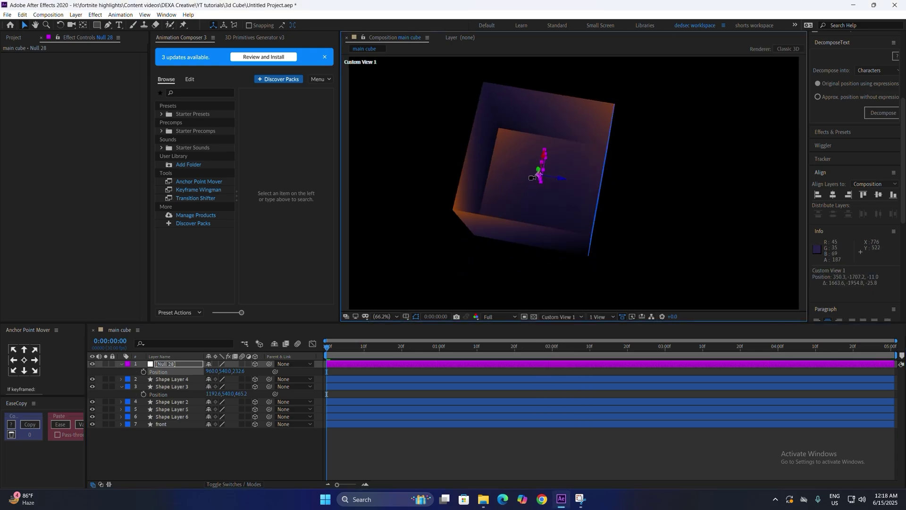
{"action": "left_click", "coordinate": [559, 316]}
{"action": "left_click", "coordinate": [559, 349]}
{"action": "left_click", "coordinate": [173, 379]}
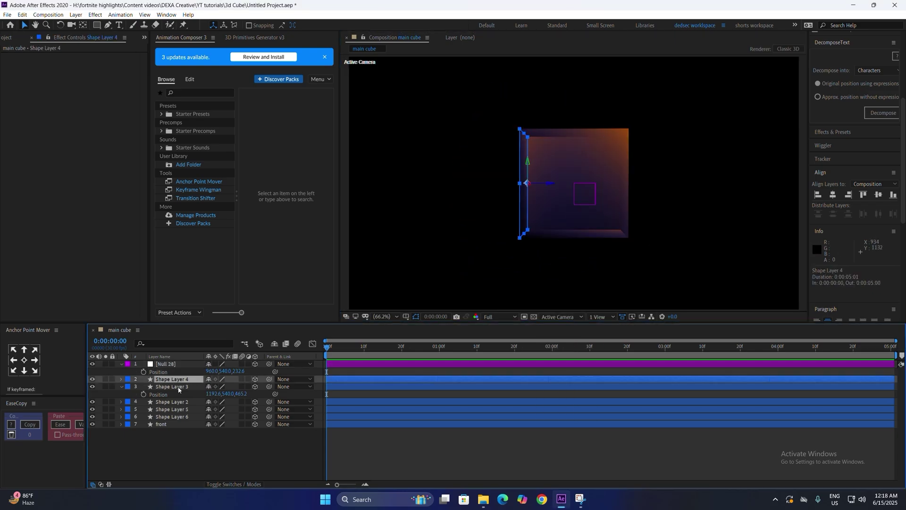
{"action": "left_click", "coordinate": [173, 424], "text": "shift"}
{"action": "left_click_drag", "start_coordinate": [248, 382], "coordinate": [160, 395]}
Rotate the null to X 28° and Y -154°, and keyframe its position and scale at the first frame
{"action": "left_click", "coordinate": [174, 365]}
{"action": "key", "text": "r"}
{"action": "key", "text": "u"}
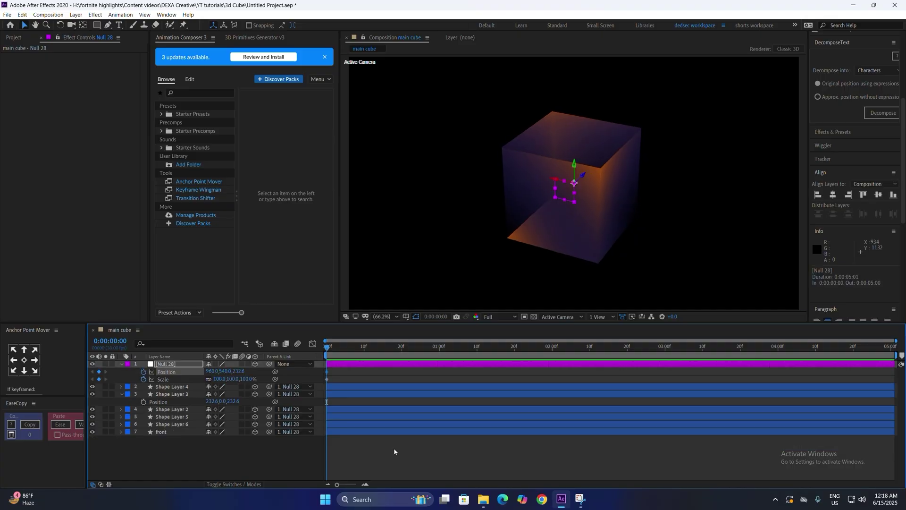
{"action": "left_click", "coordinate": [361, 379]}
{"action": "left_click", "coordinate": [177, 364]}
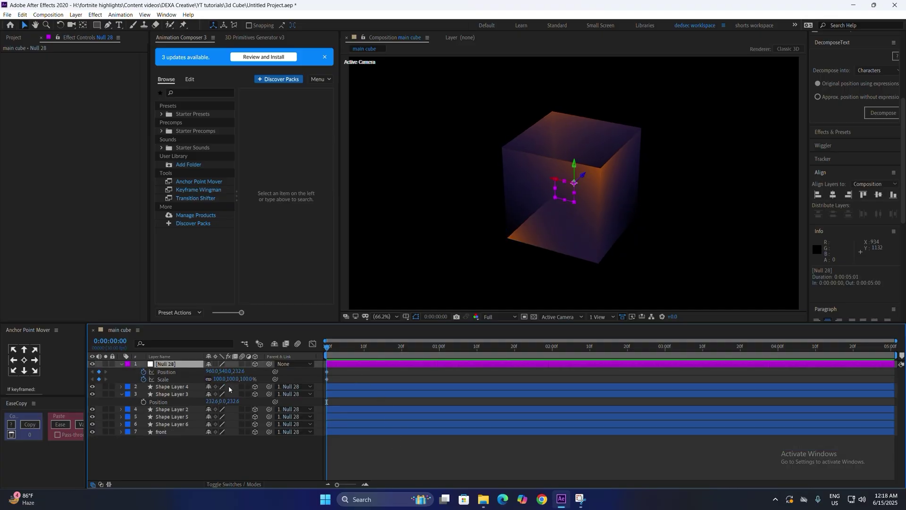
Scale the null to 168% and keyframe its X, Y and Z rotation at the first frame
{"action": "left_click_drag", "start_coordinate": [222, 380], "coordinate": [253, 380]}
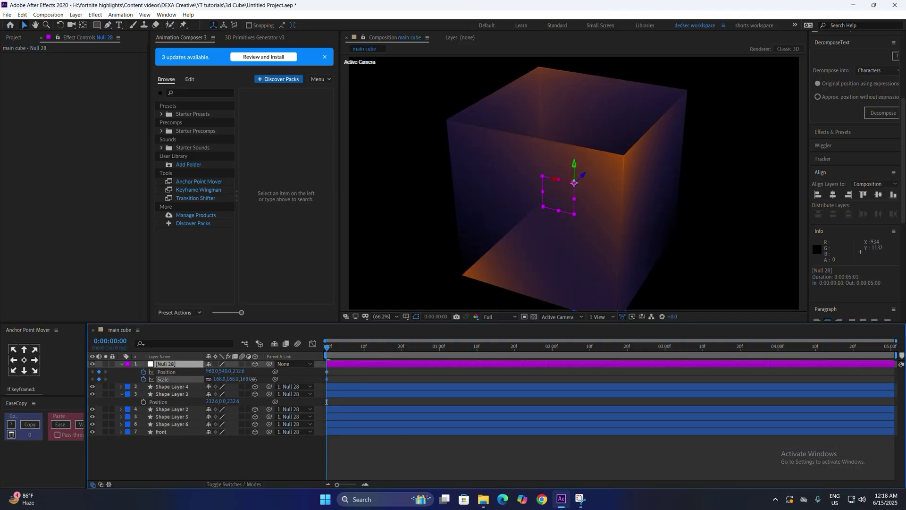
{"action": "key", "text": "r"}
{"action": "left_click_drag", "start_coordinate": [144, 379], "coordinate": [143, 395]}
{"action": "key", "text": "u"}
At 0:00:01:04, scale the null to 87% and set its rotation to X -18° and Y 68°
{"action": "left_click", "coordinate": [265, 388]}
{"action": "key", "text": "space"}
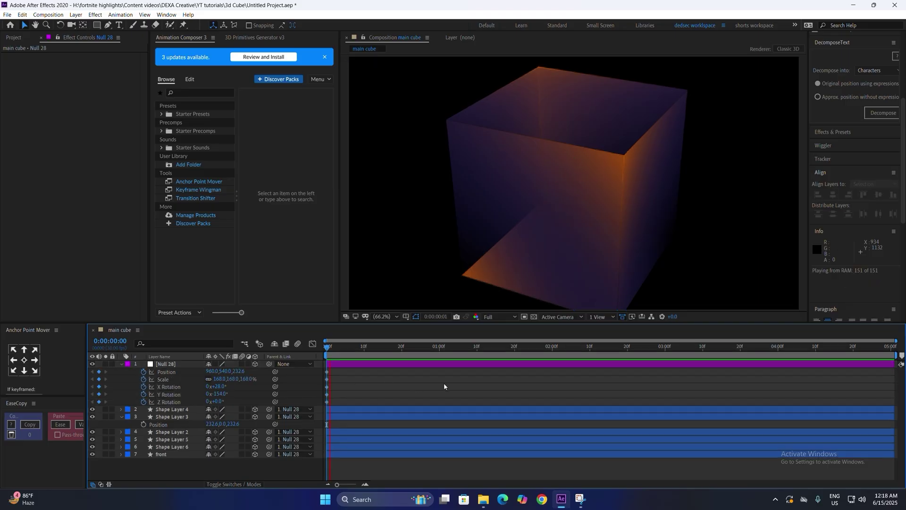
{"action": "key", "text": "space"}
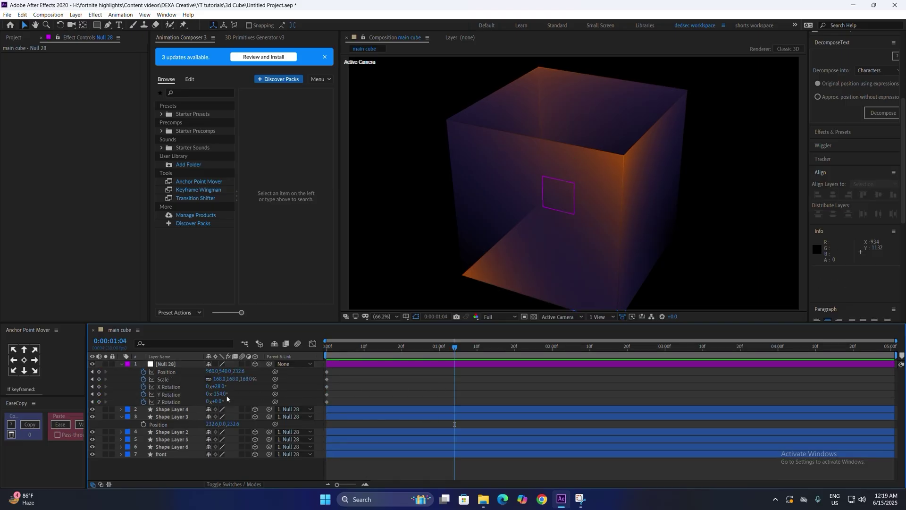
{"action": "left_click_drag", "start_coordinate": [229, 380], "coordinate": [200, 390]}
{"action": "left_click_drag", "start_coordinate": [221, 396], "coordinate": [323, 396]}
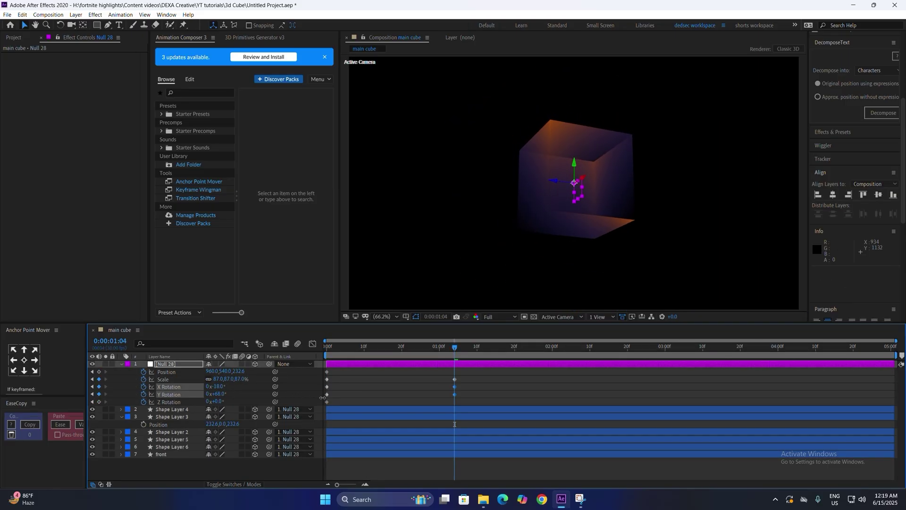
Preview the animation and try a different X rotation for the null's second pose
{"action": "key", "text": "space"}
{"action": "left_click_drag", "start_coordinate": [217, 386], "coordinate": [235, 403]}
{"action": "key", "text": "ctrl+z"}
Easy-ease the null's scale and rotation keyframes, shape the speed graph for a fast start and slow finish, and preview the motion
{"action": "left_click", "coordinate": [455, 350]}
{"action": "left_click_drag", "start_coordinate": [470, 371], "coordinate": [312, 404]}
{"action": "key", "text": "F9"}
{"action": "left_click", "coordinate": [313, 344]}
{"action": "left_click_drag", "start_coordinate": [464, 418], "coordinate": [372, 429]}
{"action": "left_click_drag", "start_coordinate": [360, 413], "coordinate": [326, 429]}
{"action": "key", "text": "space"}
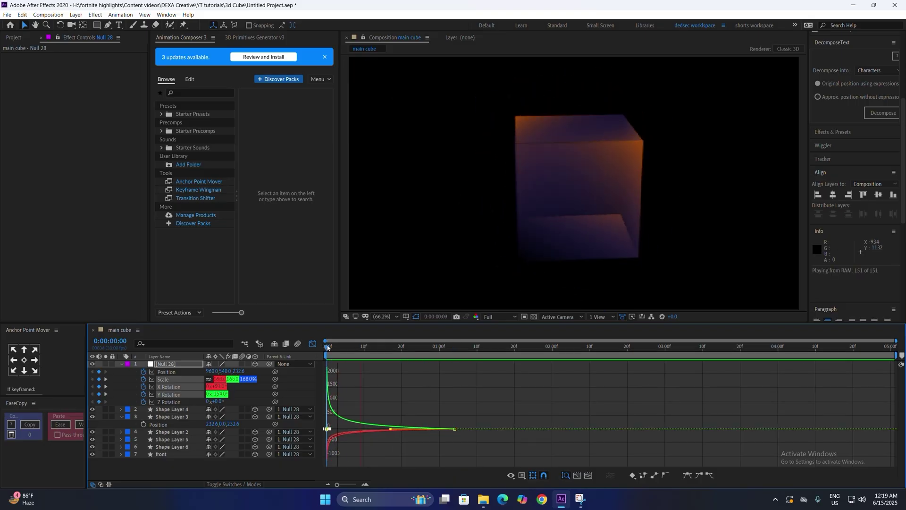
Move the null's second scale and rotation keyframes to about 0:00:01:23 and preview the slower motion
{"action": "left_click", "coordinate": [311, 344]}
{"action": "left_click_drag", "start_coordinate": [460, 375], "coordinate": [527, 394]}
{"action": "key", "text": "space"}
At 0:00:03:18, set the null's rotation to X 27° and Y -153°, and smooth the rotation between the last two poses in the speed graph
{"action": "left_click", "coordinate": [732, 348]}
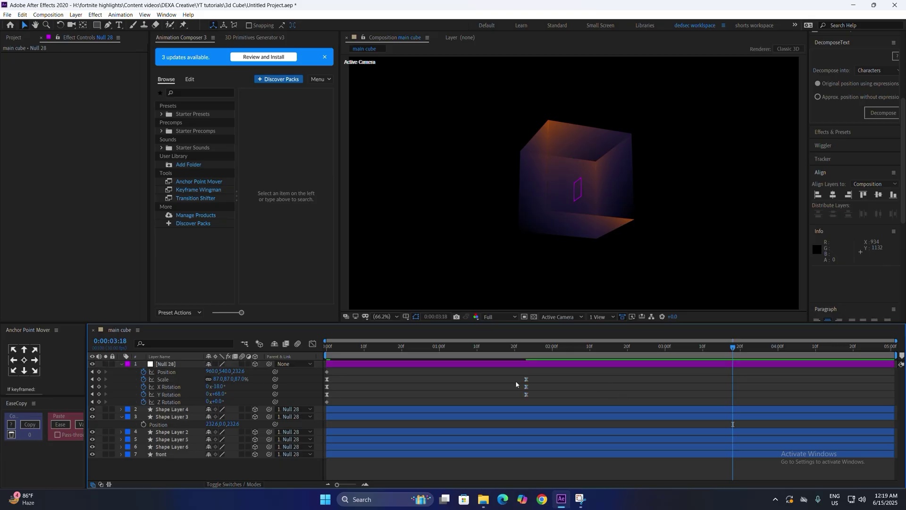
{"action": "left_click_drag", "start_coordinate": [218, 394], "coordinate": [247, 396]}
{"action": "left_click_drag", "start_coordinate": [757, 406], "coordinate": [522, 383]}
{"action": "left_click", "coordinate": [313, 344]}
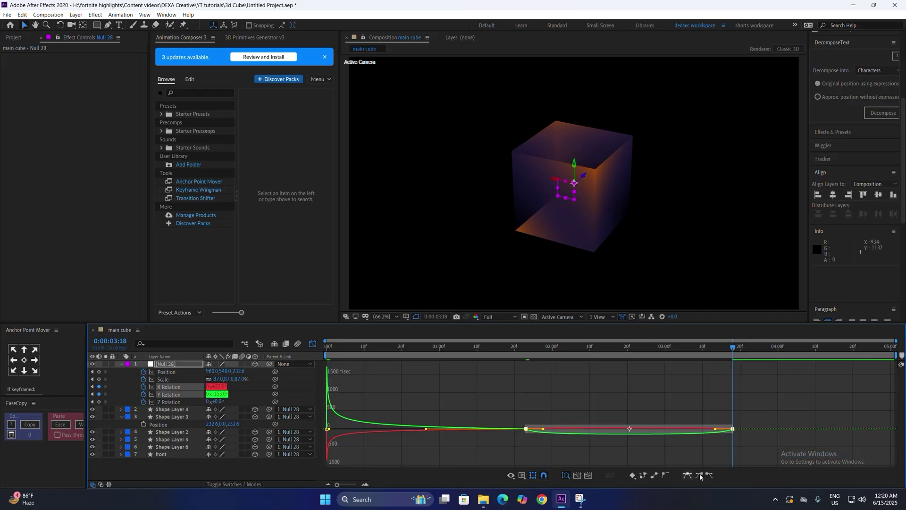
{"action": "left_click_drag", "start_coordinate": [761, 452], "coordinate": [653, 431]}
{"action": "left_click_drag", "start_coordinate": [546, 443], "coordinate": [570, 431]}
{"action": "key", "text": "shift+F3"}
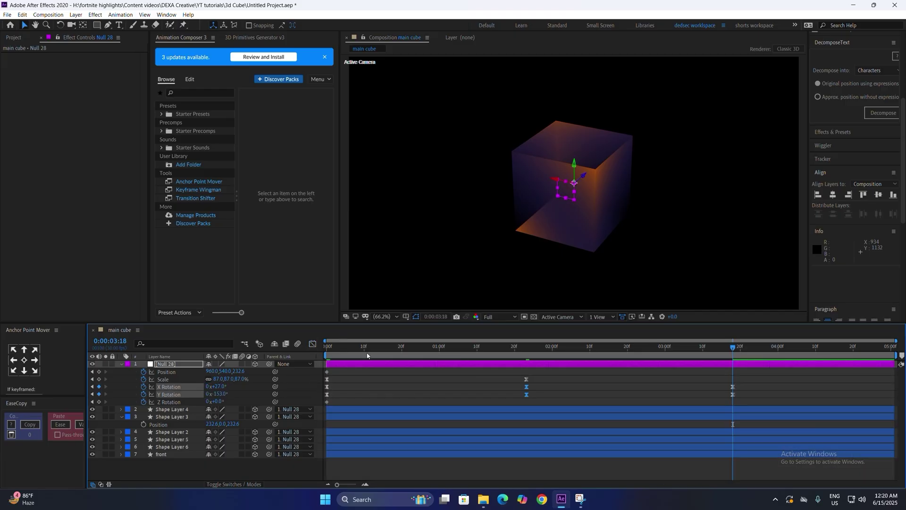
Preview the animation and retime the null's second keyframes to 0:00:02:00 and its last rotation keyframes to 0:00:04:00
{"action": "key", "text": "Home"}
{"action": "key", "text": "space"}
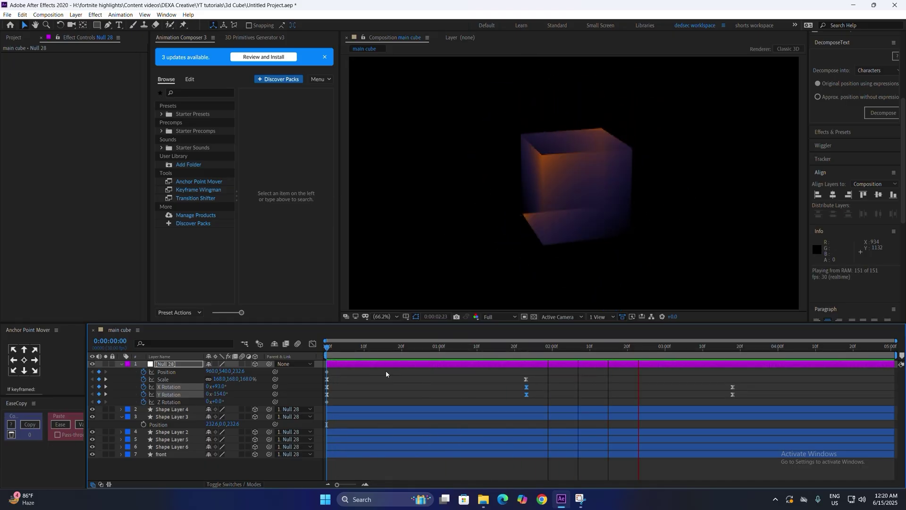
{"action": "left_click_drag", "start_coordinate": [741, 382], "coordinate": [778, 395]}
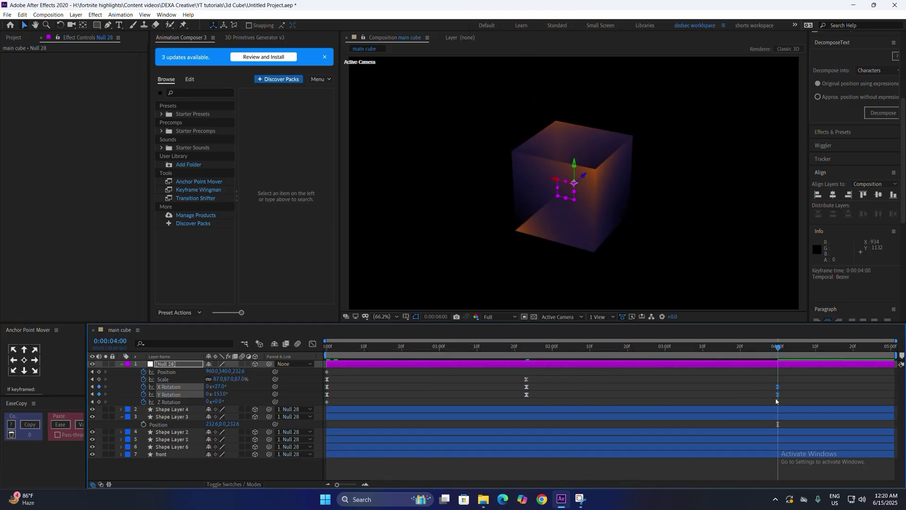
{"action": "left_click_drag", "start_coordinate": [534, 383], "coordinate": [552, 379]}
{"action": "key", "text": "space"}
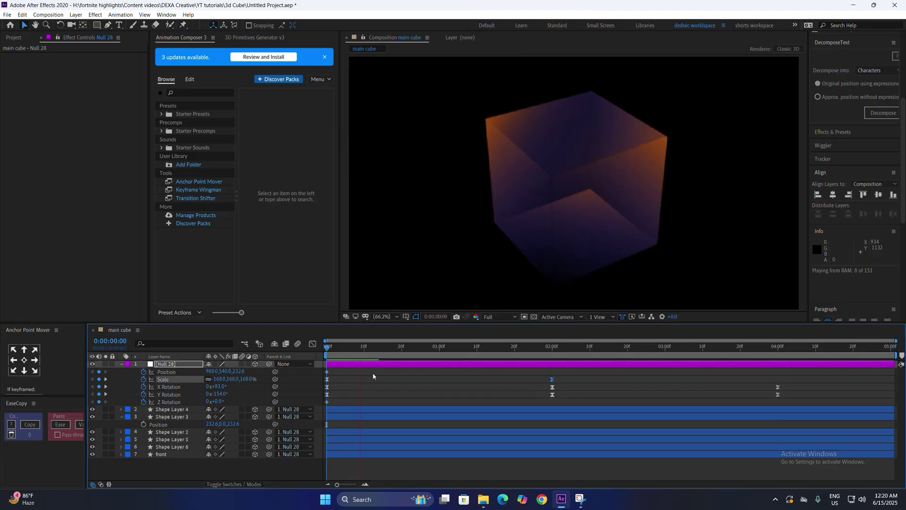
{"action": "left_click", "coordinate": [526, 387]}
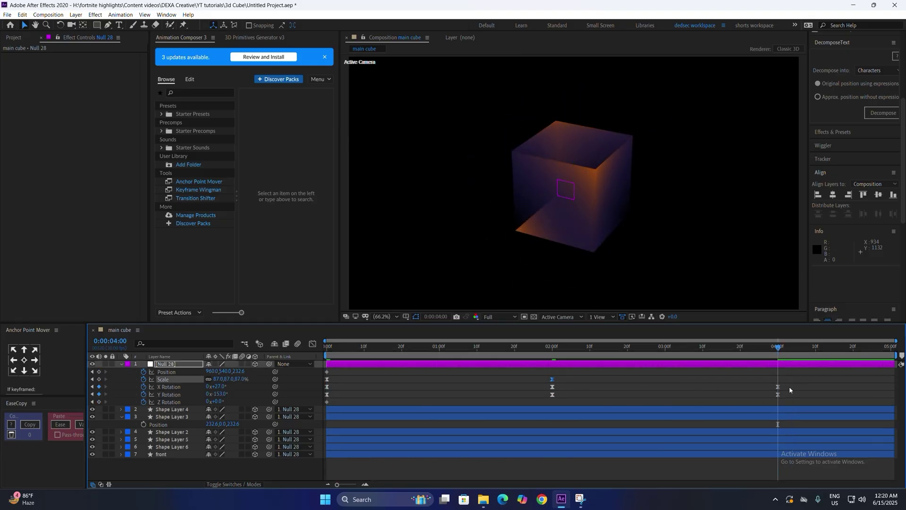
Collapse all layers and duplicate the null together with its six cube faces
{"action": "key", "text": "ctrl+a"}
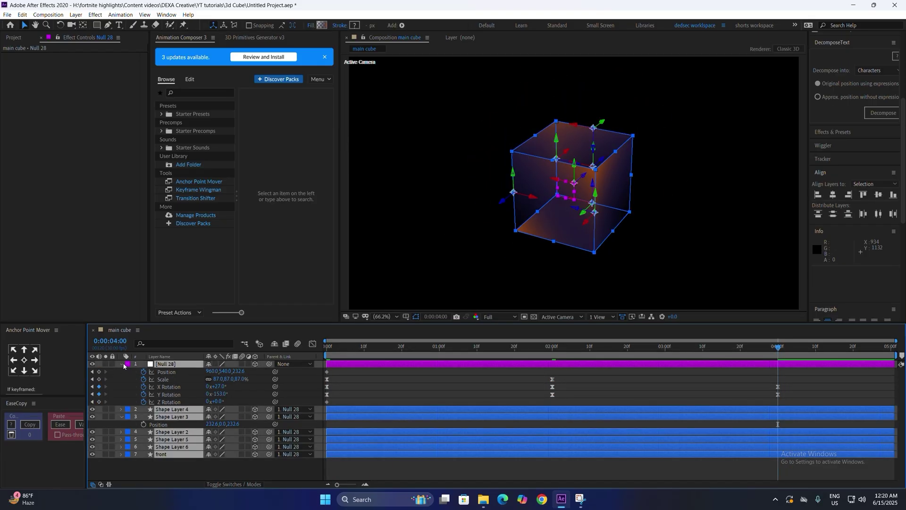
{"action": "key", "text": "u"}
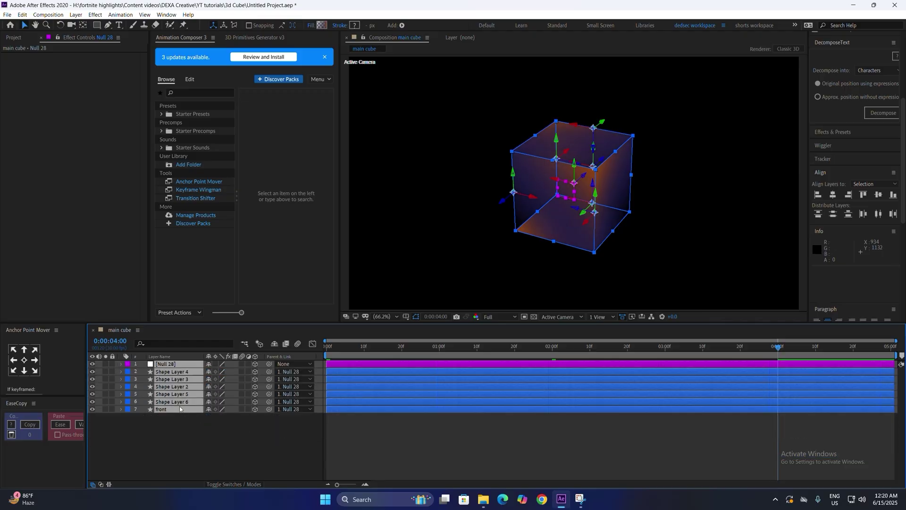
{"action": "key", "text": "ctrl+d"}
{"action": "left_click_drag", "start_coordinate": [176, 378], "coordinate": [174, 370]}
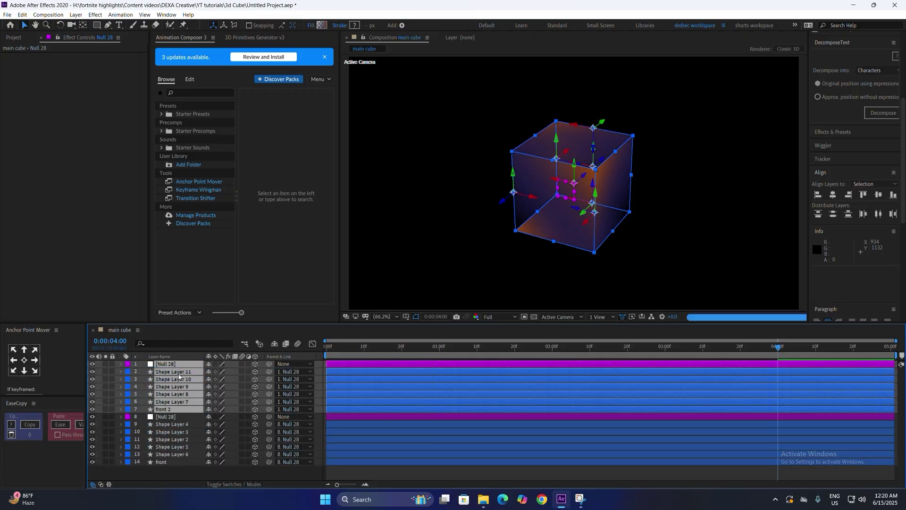
{"action": "left_click", "coordinate": [415, 418]}
{"action": "left_click", "coordinate": [409, 371]}
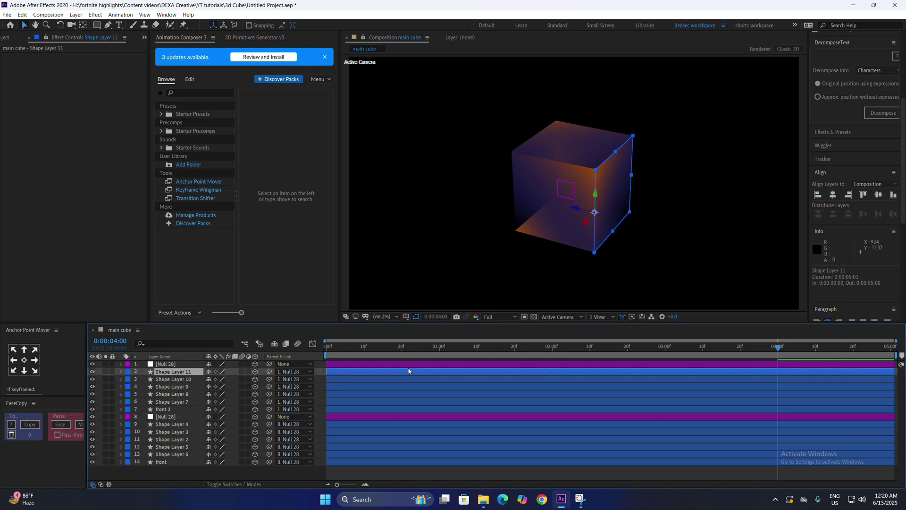
Reduce the duplicate null's scale across its keyframes so the copied cube fits inside the original one
{"action": "left_click", "coordinate": [406, 364]}
{"action": "key", "text": "s"}
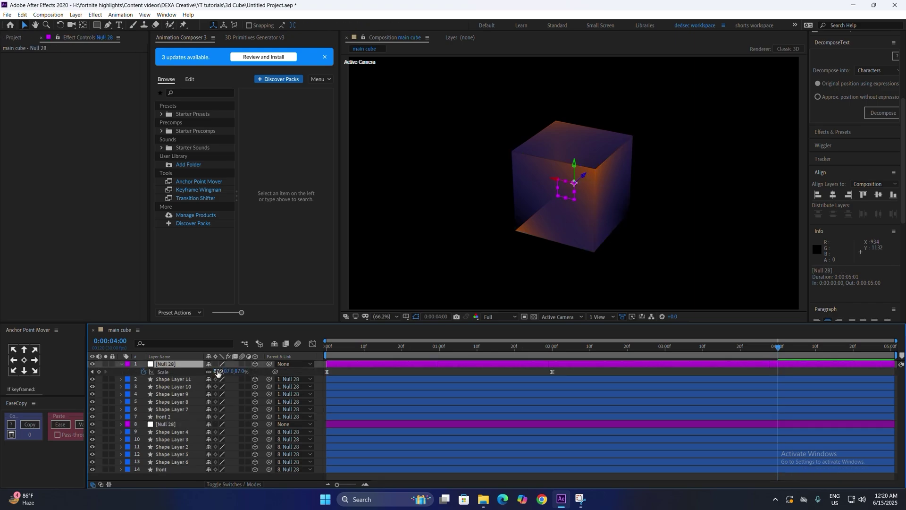
{"action": "left_click_drag", "start_coordinate": [560, 370], "coordinate": [324, 376]}
{"action": "left_click", "coordinate": [549, 354]}
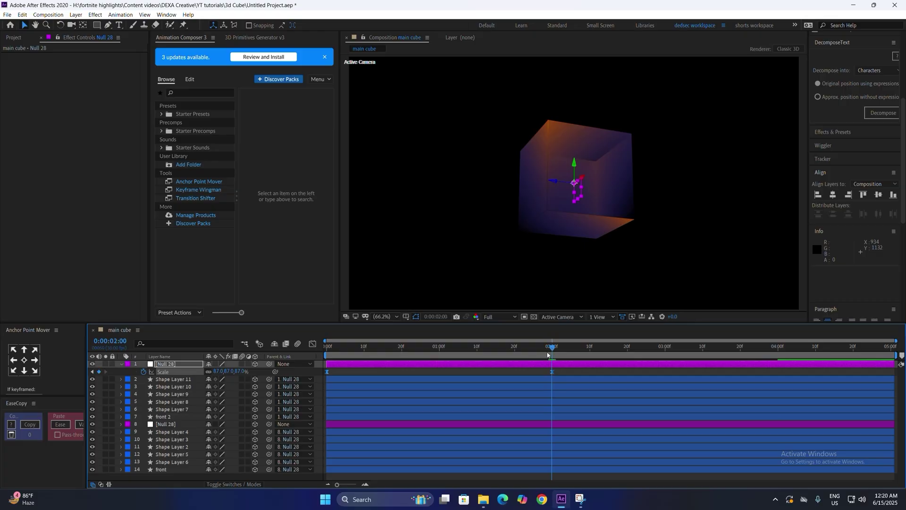
{"action": "left_click_drag", "start_coordinate": [216, 370], "coordinate": [200, 372]}
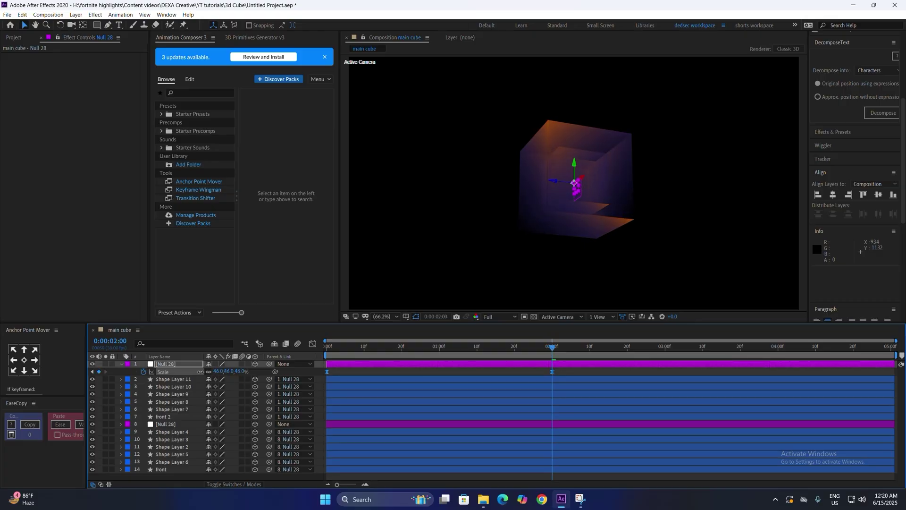
Offset the inner cube null's rotation to X 20° and Y 130° at 0:00:02:00, and preview both cubes from the start
{"action": "key", "text": "r"}
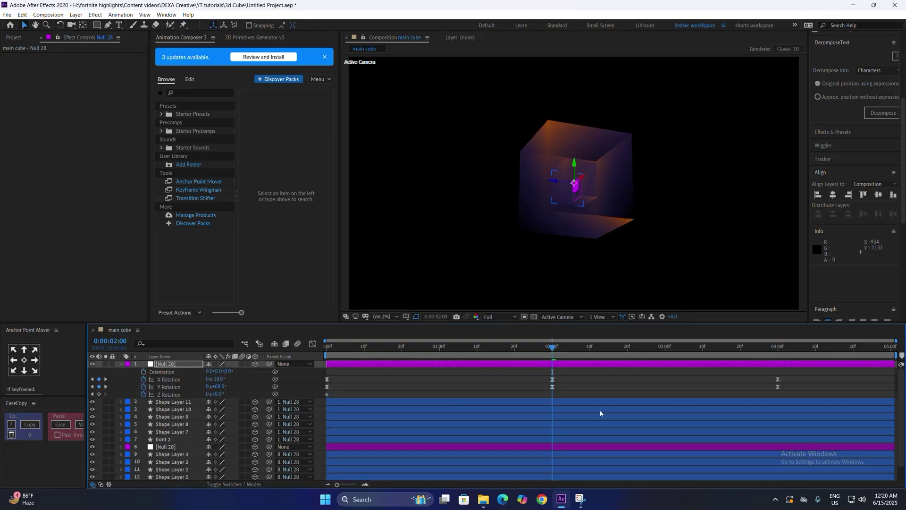
{"action": "left_click_drag", "start_coordinate": [802, 374], "coordinate": [338, 389]}
{"action": "left_click_drag", "start_coordinate": [219, 380], "coordinate": [255, 388]}
{"action": "key", "text": "Home"}
{"action": "key", "text": "space"}
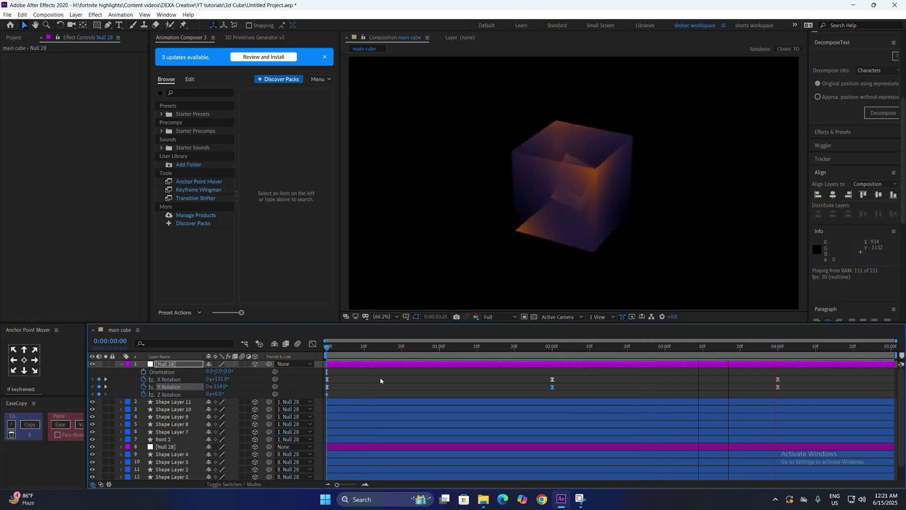
{"action": "left_click", "coordinate": [324, 350]}
{"action": "key", "text": "space"}
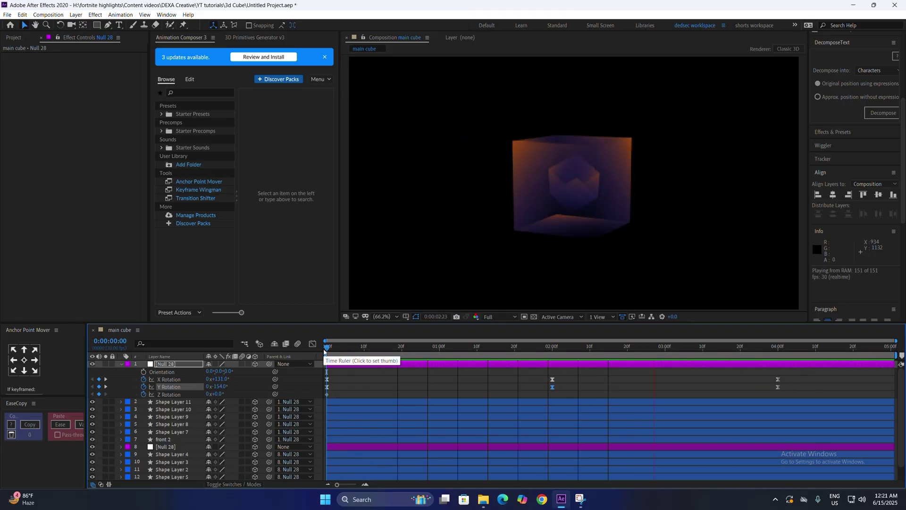
Select the six inner cube faces at 0:00:02:00 and set the orange stop of their gradient fill to E2500A
{"action": "left_click", "coordinate": [552, 349]}
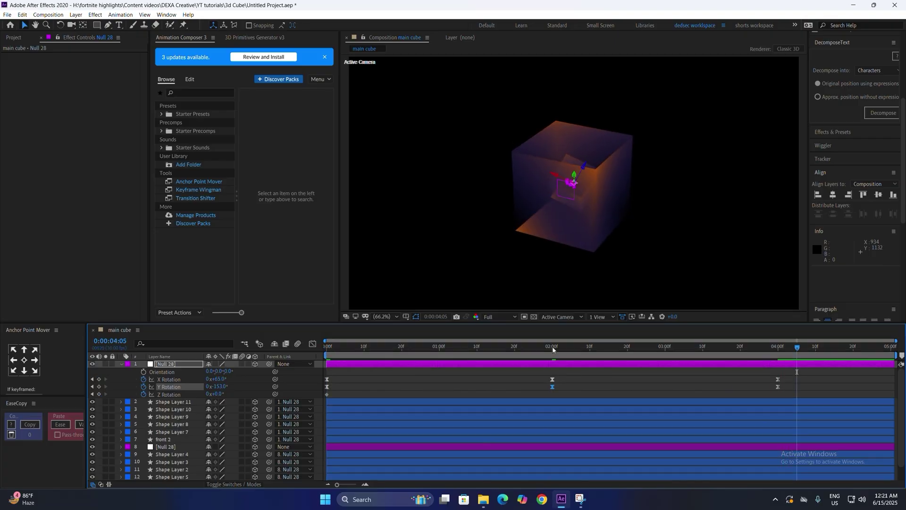
{"action": "left_click", "coordinate": [570, 402]}
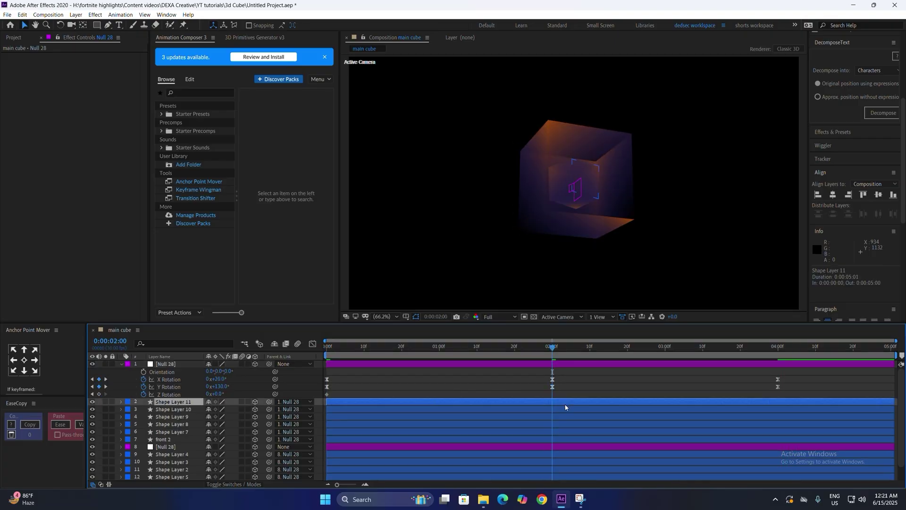
{"action": "left_click", "coordinate": [551, 438], "text": "shift"}
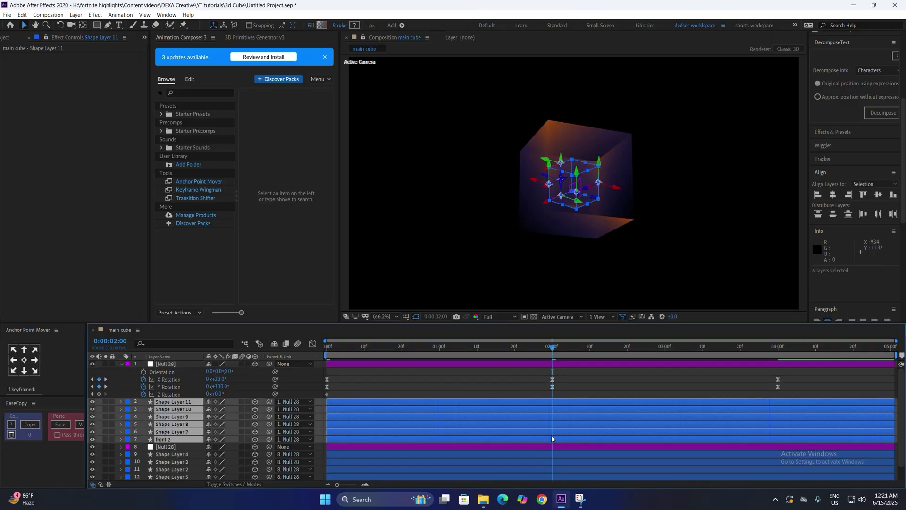
{"action": "left_click", "coordinate": [321, 26]}
{"action": "left_click", "coordinate": [278, 177]}
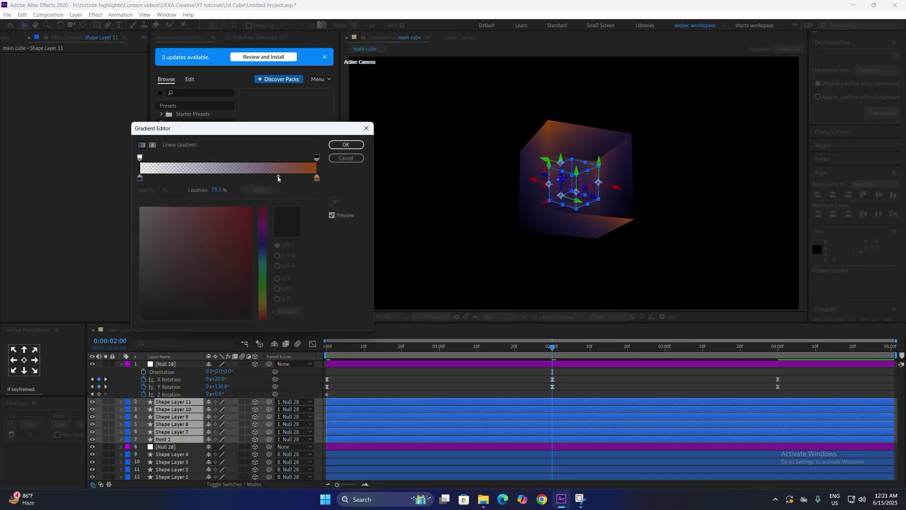
{"action": "left_click", "coordinate": [317, 178]}
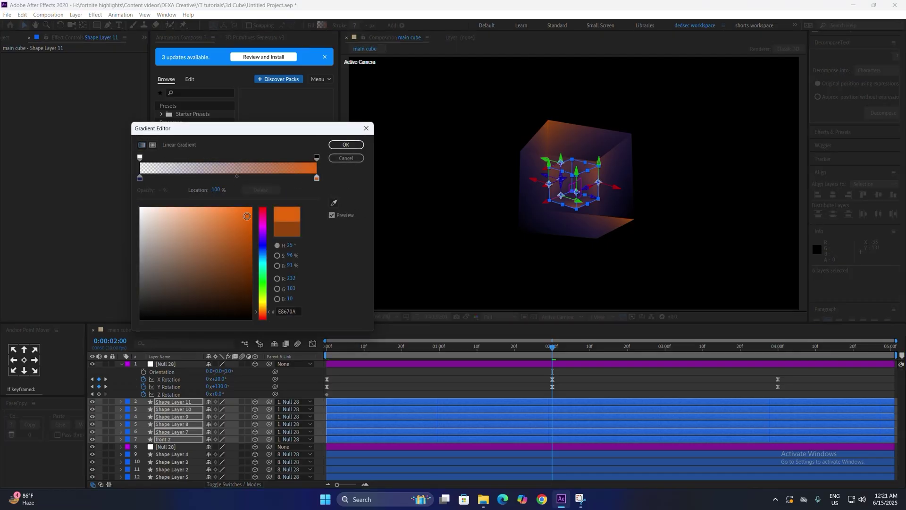
{"action": "left_click_drag", "start_coordinate": [268, 315], "coordinate": [267, 316]}
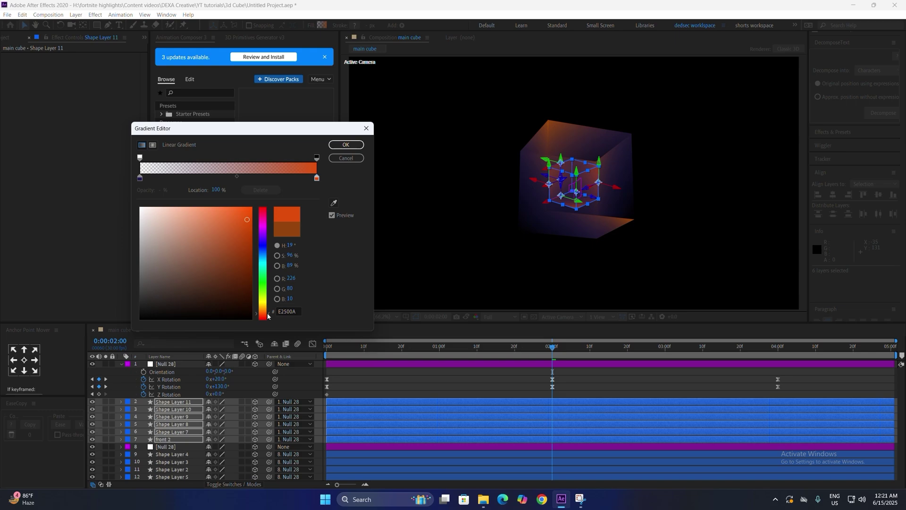
Raise the opacity at the start of the inner faces' gradient and set its start colour to blue 0D11B1
{"action": "left_click", "coordinate": [139, 178]}
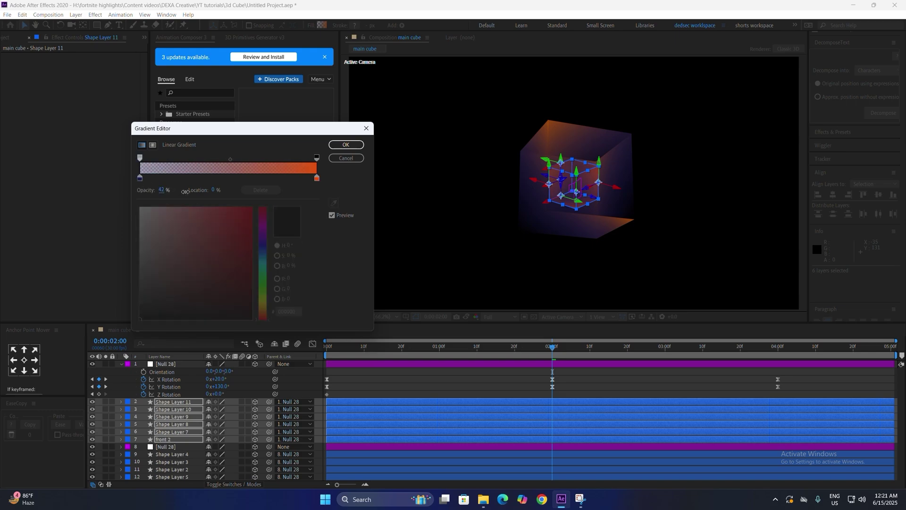
{"action": "left_click_drag", "start_coordinate": [226, 249], "coordinate": [240, 238]}
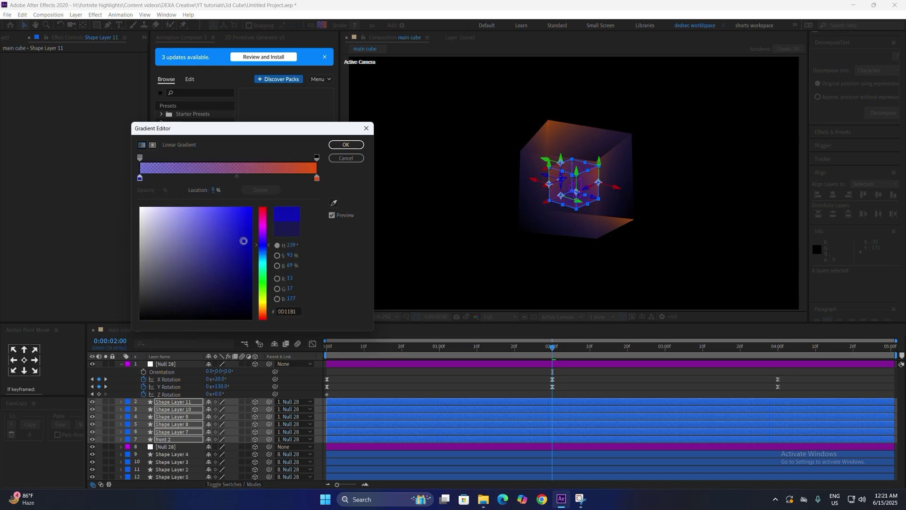
{"action": "left_click", "coordinate": [345, 146]}
{"action": "left_click", "coordinate": [606, 384]}
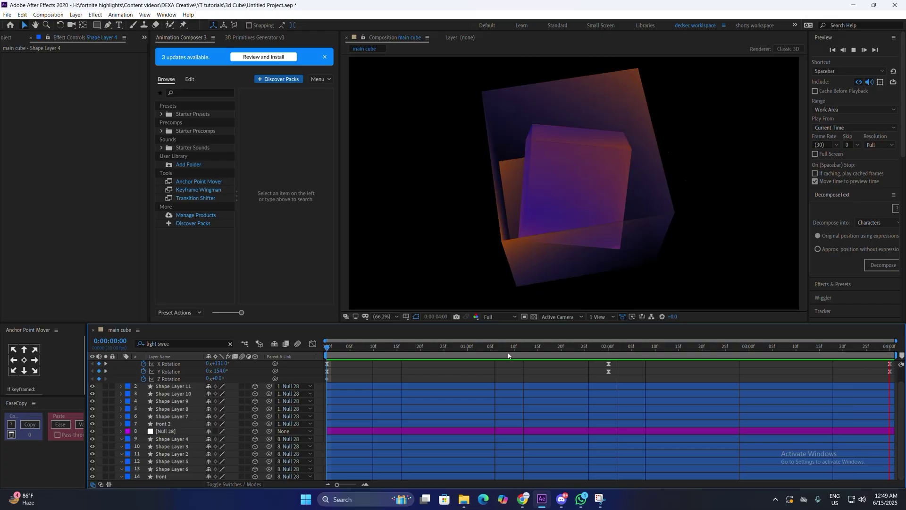
Stop the preview at 0:00:03:11 and apply the CC Light Sweep effect to Shape Layer 3 of the outer cube
{"action": "key", "text": "space"}
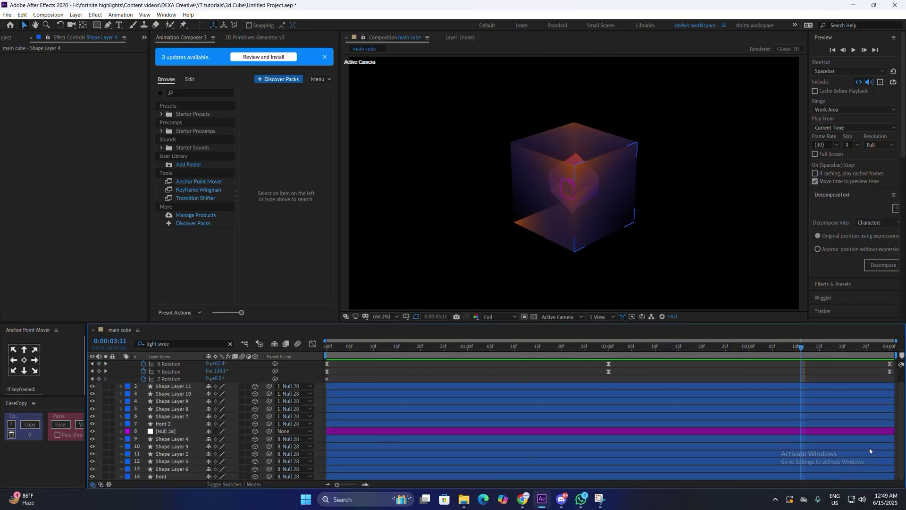
{"action": "left_click", "coordinate": [811, 461]}
{"action": "left_click", "coordinate": [807, 448]}
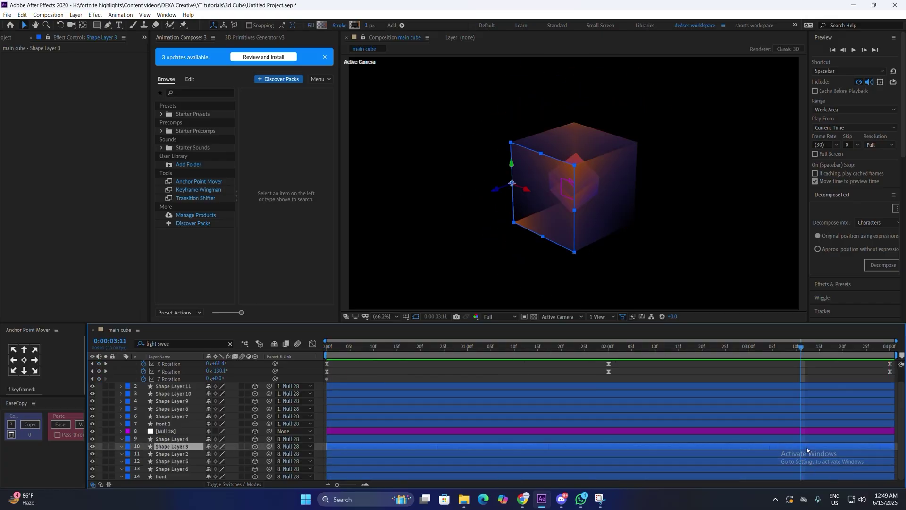
{"action": "key", "text": "ctrl+space"}
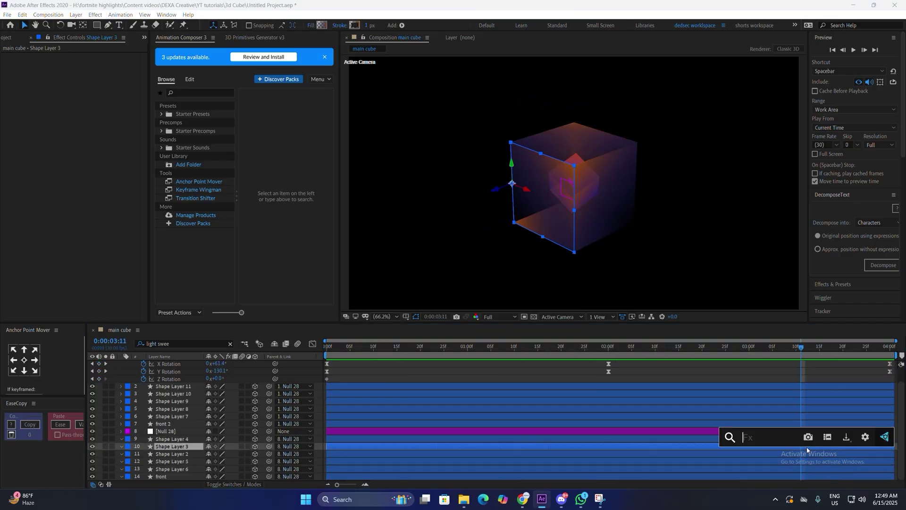
{"action": "type", "text": "light s"}
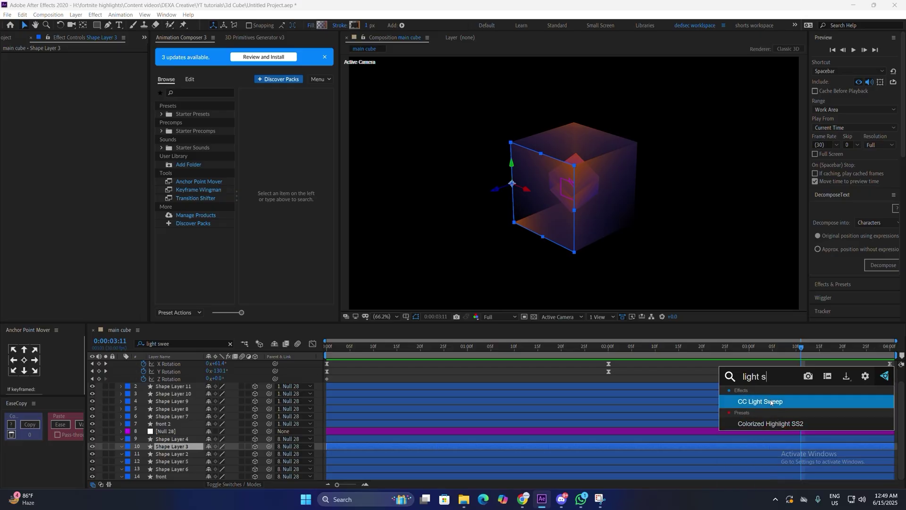
{"action": "left_click", "coordinate": [770, 402]}
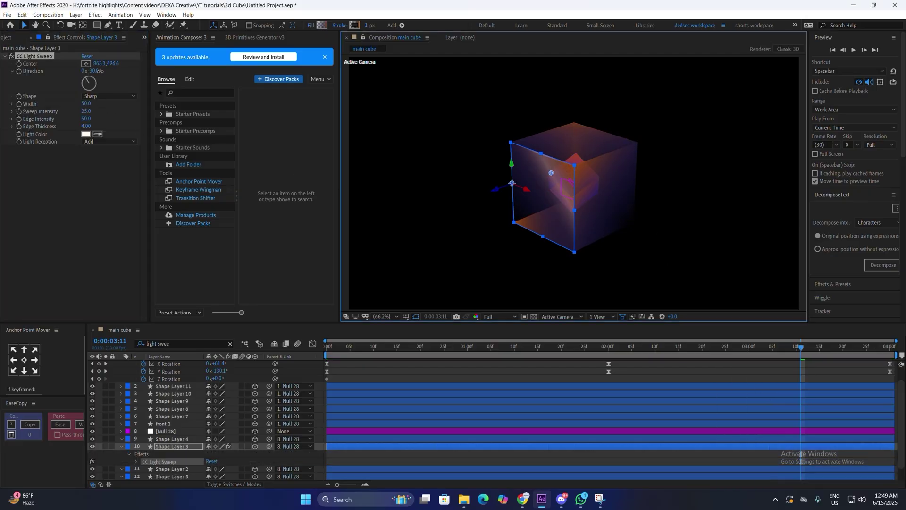
Set Shape Layer 3's light sweep to direction 60°, center about 884.5, 499.6, width 127, sweep intensity 42 and edge thickness 2
{"action": "left_click_drag", "start_coordinate": [99, 71], "coordinate": [134, 72]}
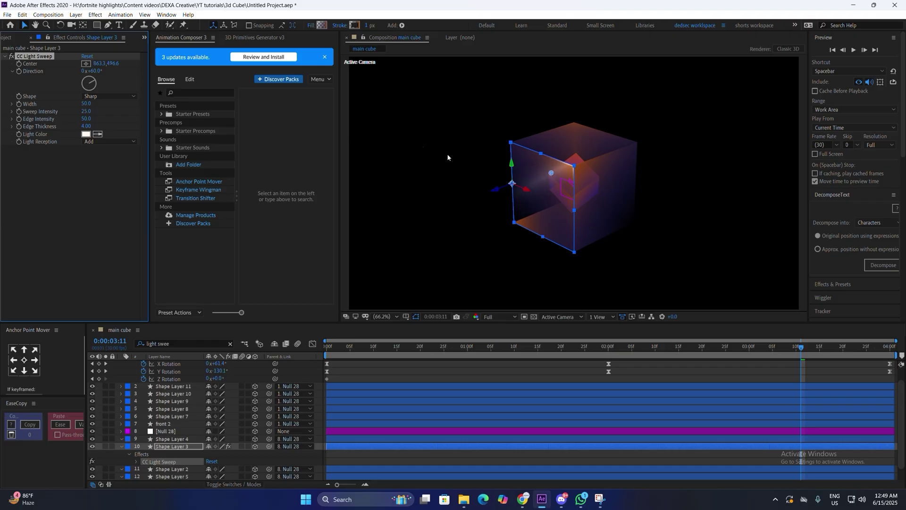
{"action": "left_click_drag", "start_coordinate": [552, 173], "coordinate": [557, 175]}
{"action": "left_click", "coordinate": [558, 378]}
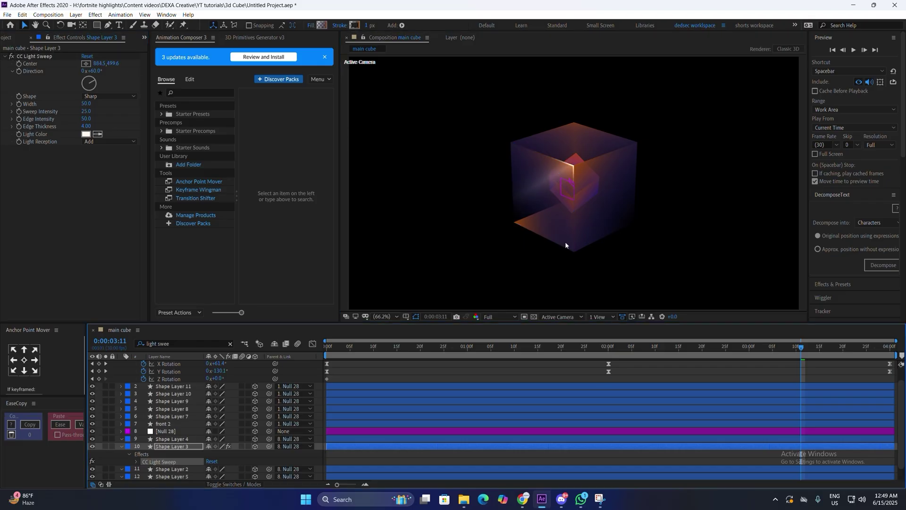
{"action": "left_click", "coordinate": [42, 66]}
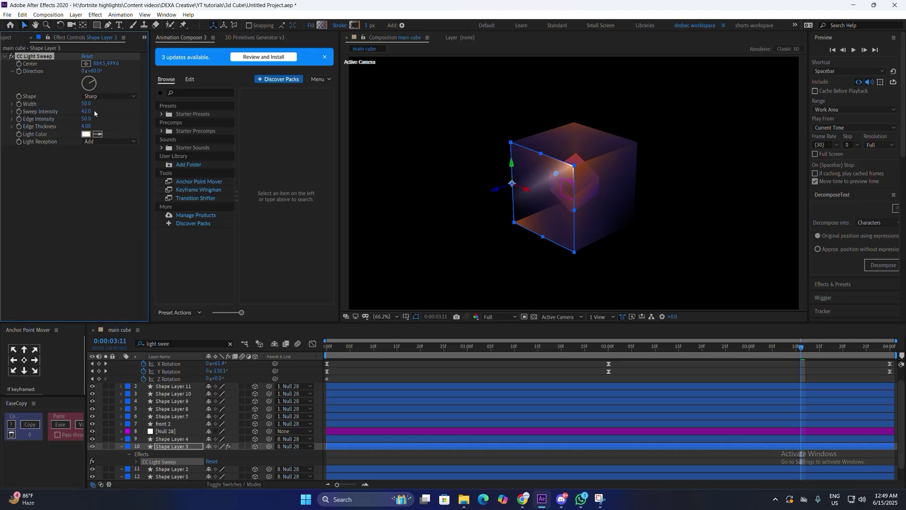
{"action": "left_click_drag", "start_coordinate": [86, 104], "coordinate": [124, 109]}
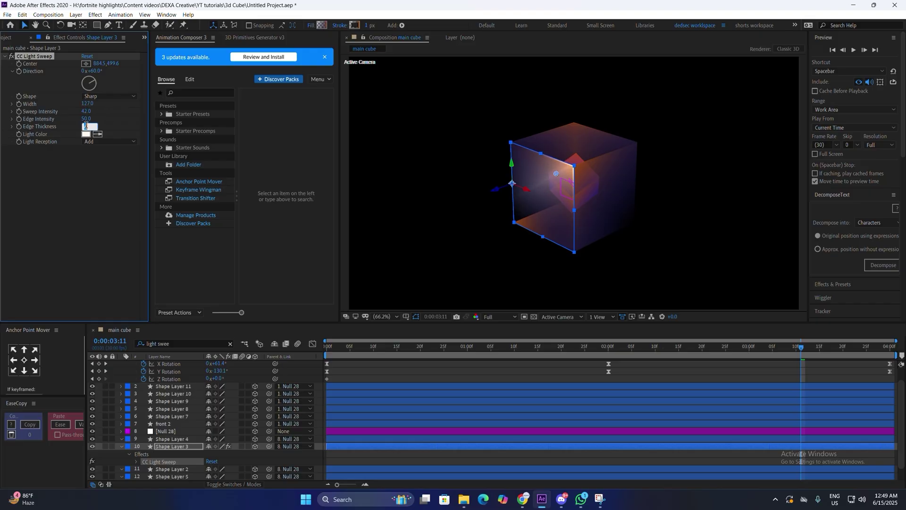
Copy the light sweep onto Shape Layer 4 and set its direction to 127° with the center at about 1017.4, 523.8
{"action": "left_click", "coordinate": [573, 439]}
{"action": "key", "text": "ctrl+v"}
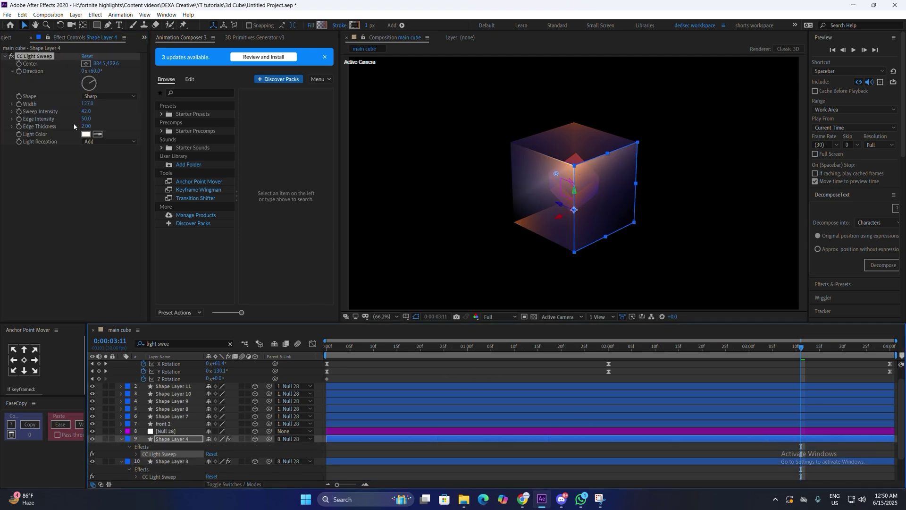
{"action": "left_click_drag", "start_coordinate": [93, 71], "coordinate": [121, 75]}
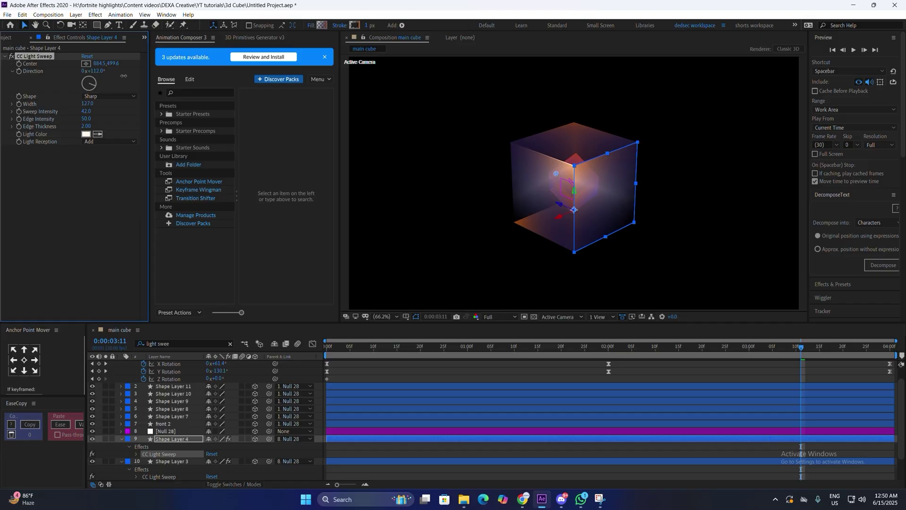
{"action": "left_click_drag", "start_coordinate": [556, 175], "coordinate": [574, 165]}
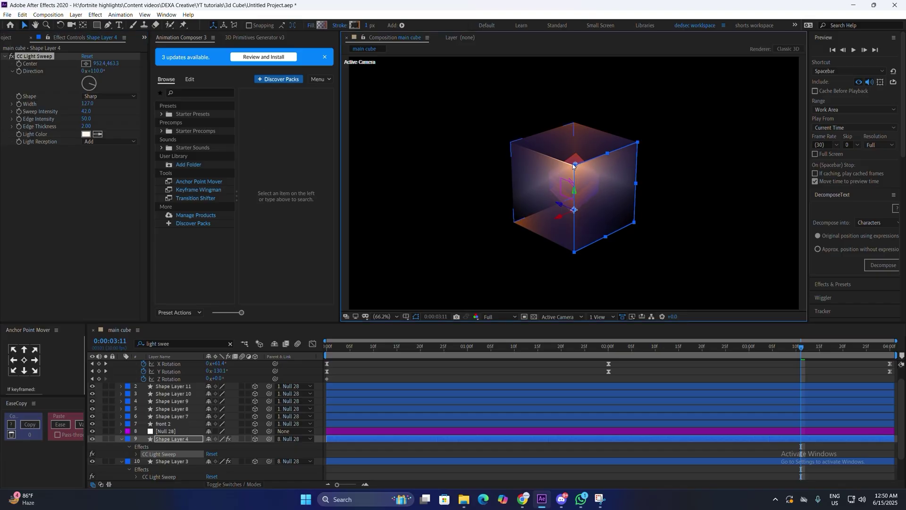
{"action": "left_click_drag", "start_coordinate": [90, 71], "coordinate": [104, 71]}
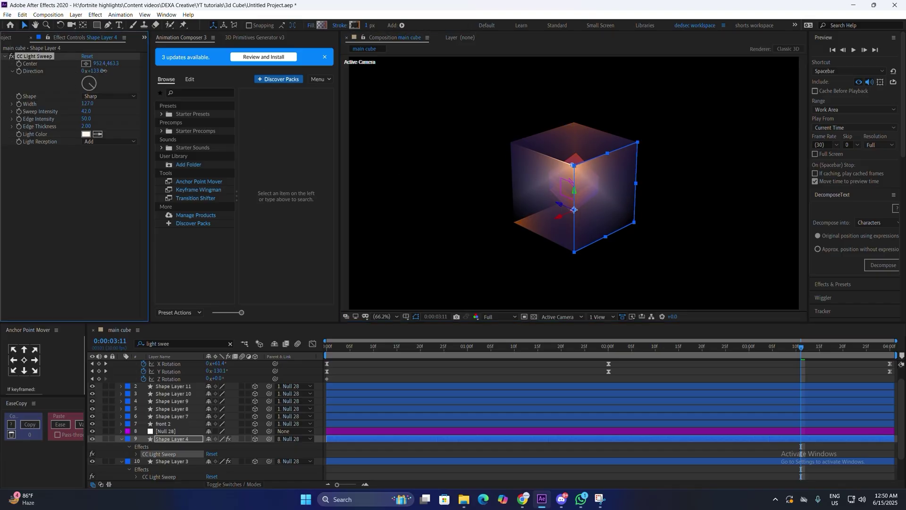
{"action": "left_click_drag", "start_coordinate": [574, 165], "coordinate": [584, 182]}
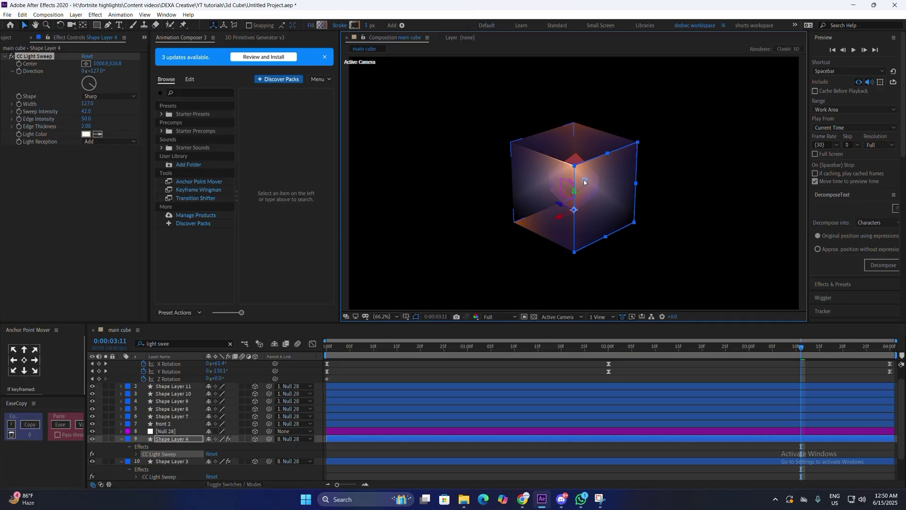
{"action": "left_click", "coordinate": [307, 372]}
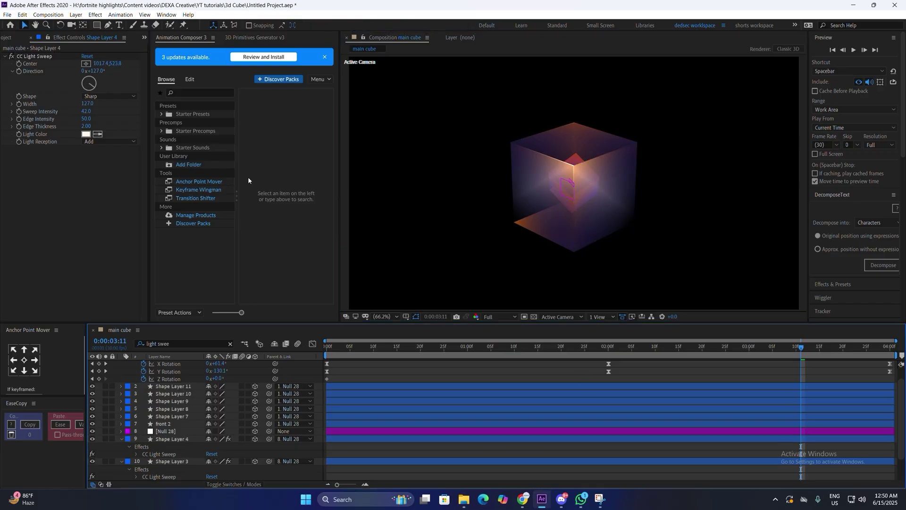
Copy the light sweep onto Shape Layer 2 of the outer cube and reposition its center on that face
{"action": "left_click", "coordinate": [37, 57]}
{"action": "left_click", "coordinate": [358, 375]}
{"action": "left_click_drag", "start_coordinate": [902, 419], "coordinate": [902, 435]}
{"action": "left_click", "coordinate": [819, 454]}
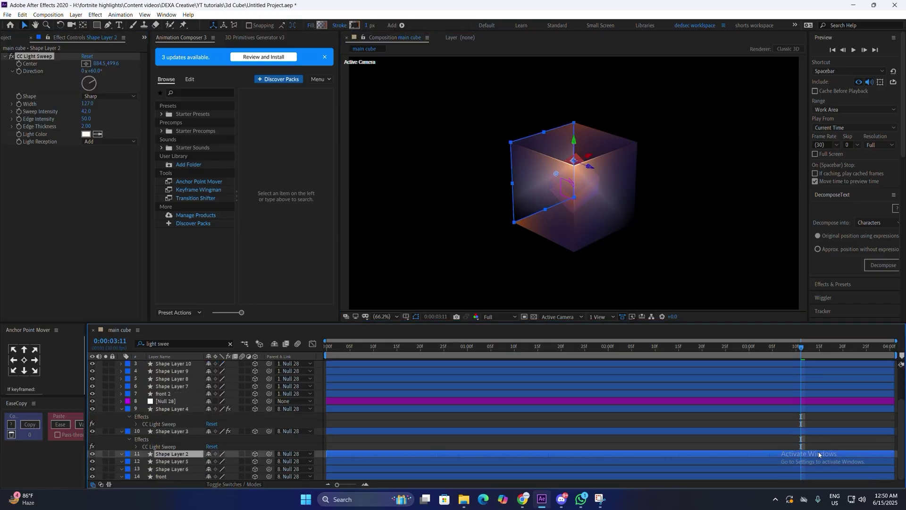
{"action": "left_click", "coordinate": [36, 56]}
{"action": "left_click_drag", "start_coordinate": [542, 169], "coordinate": [541, 171]}
{"action": "scroll", "coordinate": [870, 443], "scroll_direction": "down", "scroll_amount": 1}
Copy the light sweep onto Shape Layer 5 and Shape Layer 6, adjusting the sweep's center and direction to suit the faces
{"action": "left_click", "coordinate": [870, 441]}
{"action": "left_click", "coordinate": [870, 461]}
{"action": "left_click", "coordinate": [36, 56]}
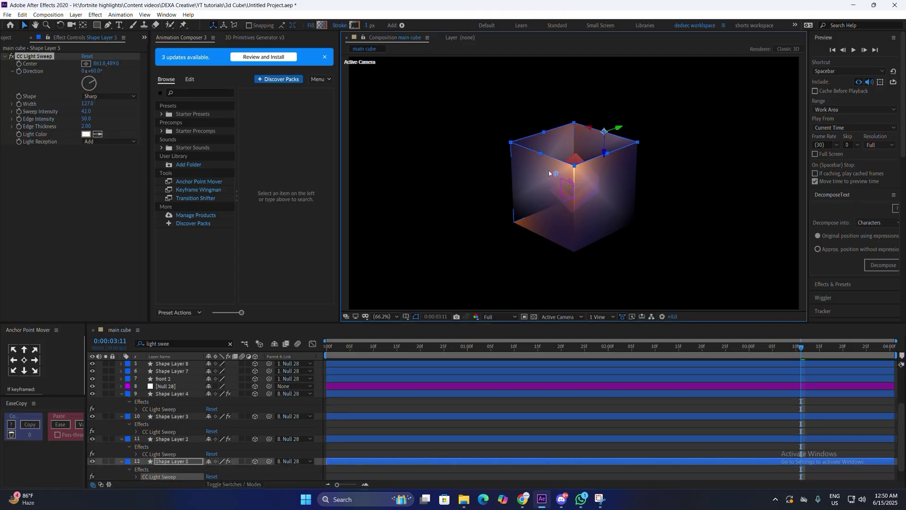
{"action": "scroll", "coordinate": [867, 472], "scroll_direction": "down", "scroll_amount": 1}
{"action": "left_click", "coordinate": [867, 471]}
{"action": "left_click_drag", "start_coordinate": [551, 202], "coordinate": [565, 200]}
{"action": "left_click_drag", "start_coordinate": [89, 104], "coordinate": [86, 80]}
Add the light sweep to the front layer with direction 319° and the center at about 1015.9, 359.1
{"action": "key", "text": "ctrl+Down"}
{"action": "left_click_drag", "start_coordinate": [556, 174], "coordinate": [588, 141]}
{"action": "left_click_drag", "start_coordinate": [88, 79], "coordinate": [85, 79]}
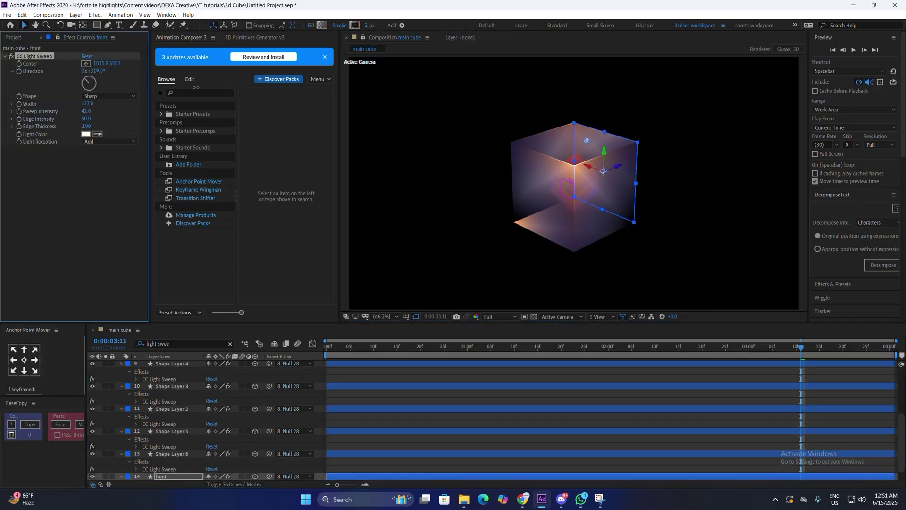
{"action": "left_click", "coordinate": [399, 380]}
Create an adjustment layer above all layers and apply the Noise effect with an amount of 7%
{"action": "left_click_drag", "start_coordinate": [899, 422], "coordinate": [898, 421]}
{"action": "key", "text": "ctrl+alt+y"}
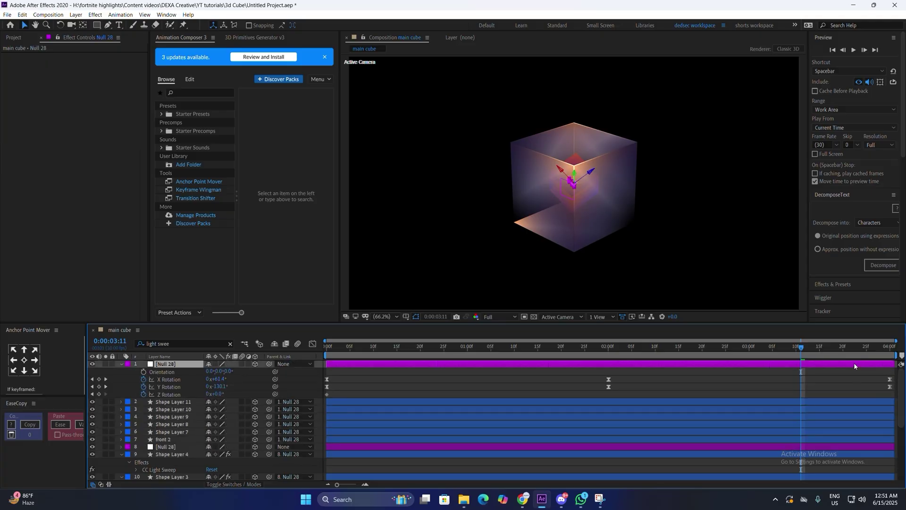
{"action": "key", "text": "ctrl+space"}
{"action": "type", "text": "noise"}
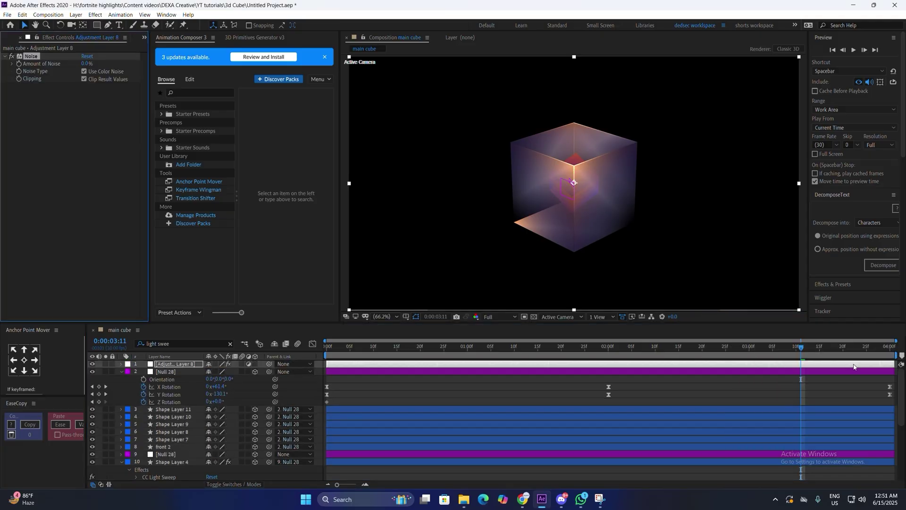
{"action": "left_click", "coordinate": [87, 63]}
{"action": "key", "text": "Return"}
Add the Posterize effect at level 12 to the adjustment layer and compare the image with the layer hidden and shown
{"action": "key", "text": "ctrl+space"}
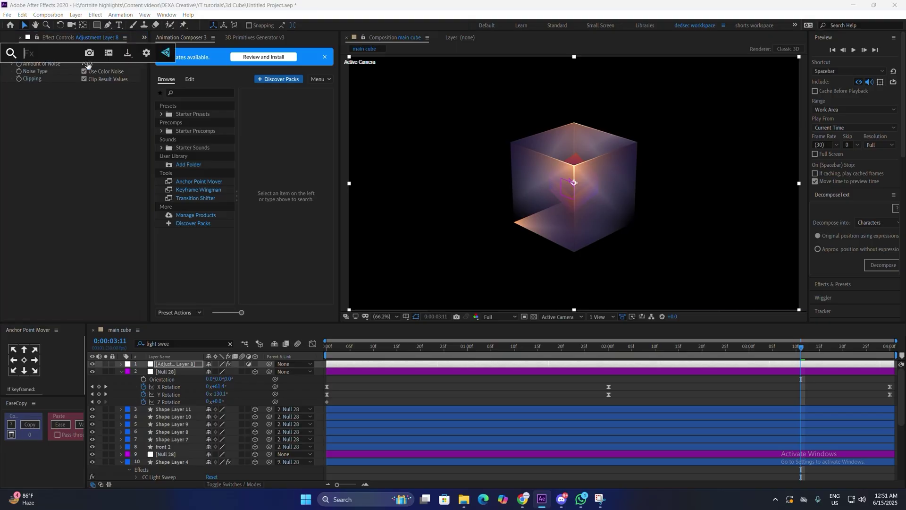
{"action": "type", "text": "poster"}
{"action": "key", "text": "Return"}
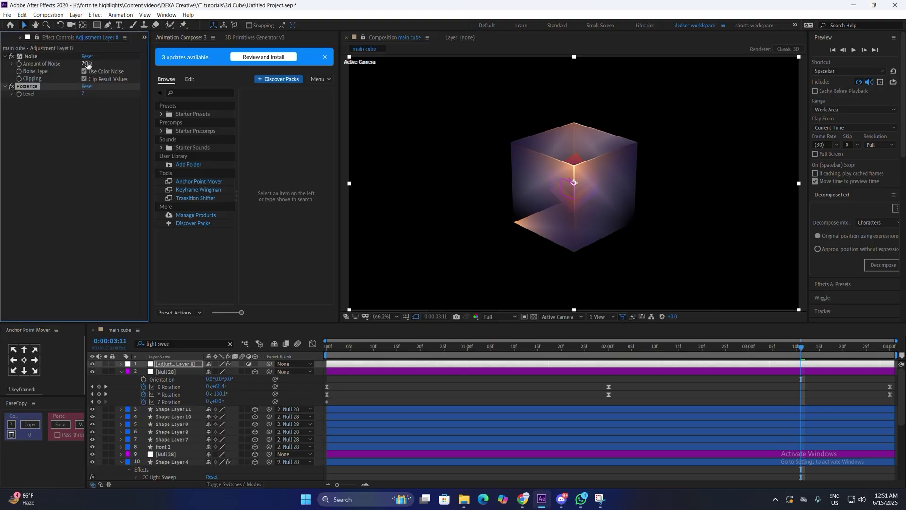
{"action": "left_click", "coordinate": [84, 94]}
{"action": "key", "text": "Return"}
{"action": "left_click", "coordinate": [92, 364]}
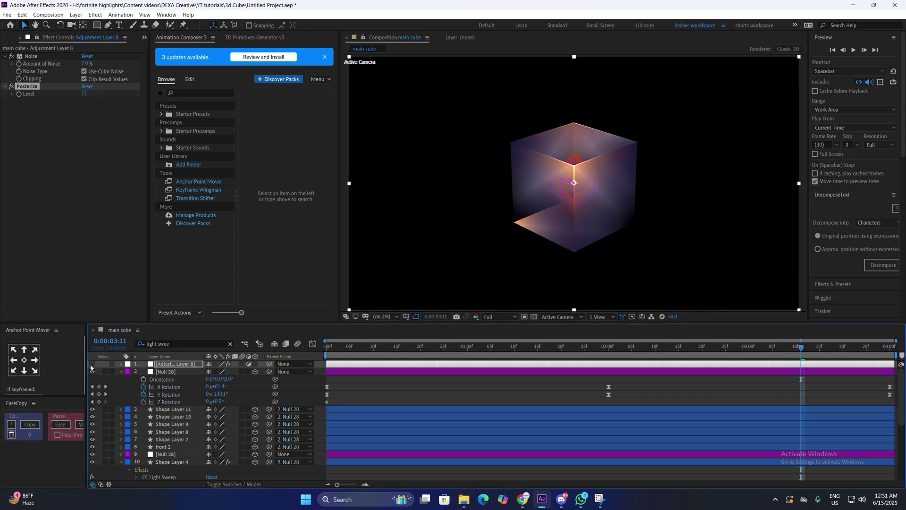
{"action": "left_click", "coordinate": [92, 365]}
Add a Glow effect to the adjustment layer with radius 300 and intensity 0.8, and fine-tune its threshold
{"action": "key", "text": "ctrl+space"}
{"action": "type", "text": "glow"}
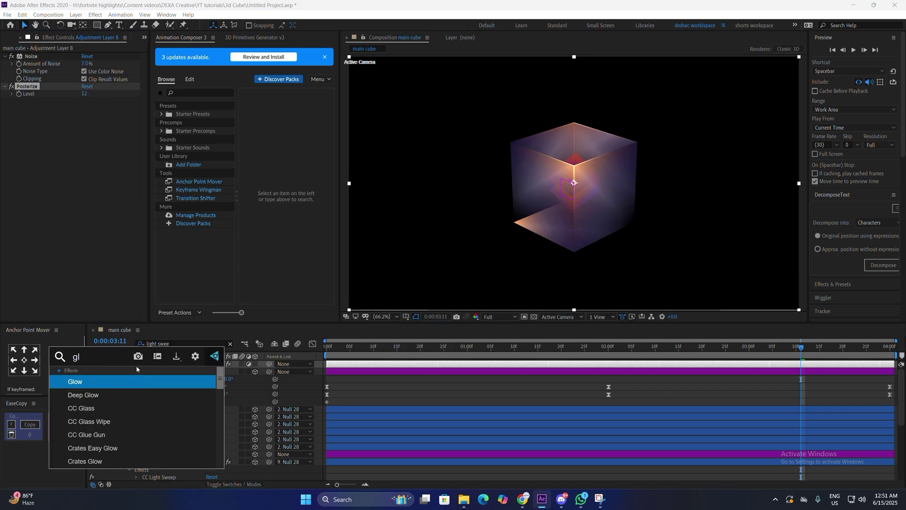
{"action": "key", "text": "Return"}
{"action": "left_click", "coordinate": [86, 124]}
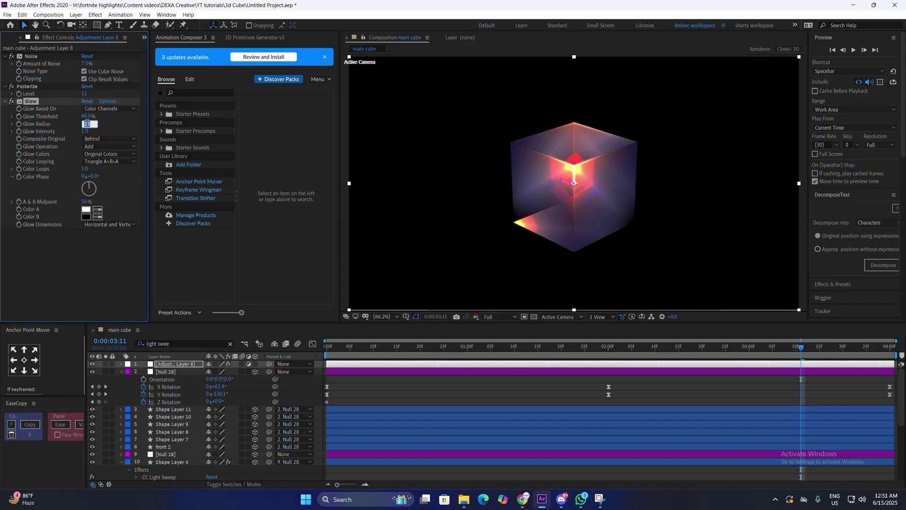
{"action": "type", "text": "300"}
{"action": "key", "text": "Return"}
{"action": "left_click", "coordinate": [84, 132]}
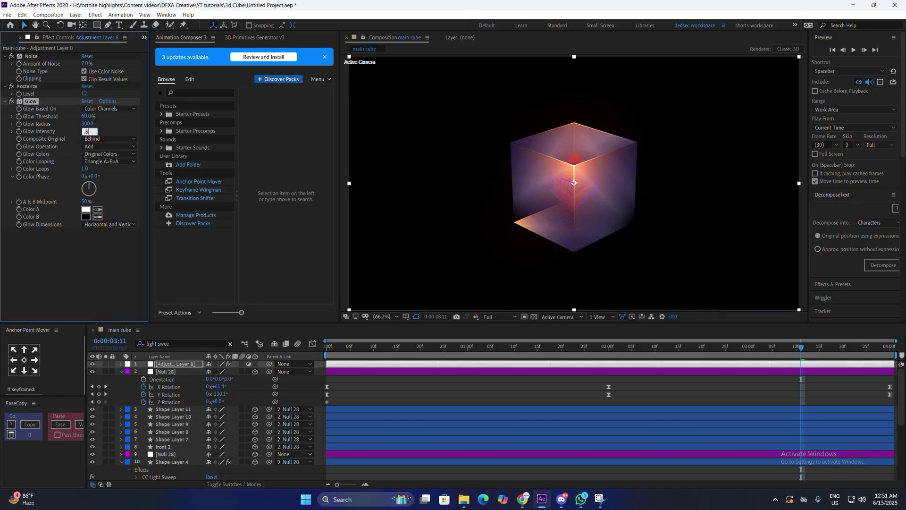
{"action": "key", "text": "Return"}
{"action": "left_click_drag", "start_coordinate": [95, 117], "coordinate": [96, 117]}
Create a second adjustment layer on top and apply the Deep Glow effect to it
{"action": "key", "text": "ctrl+alt+y"}
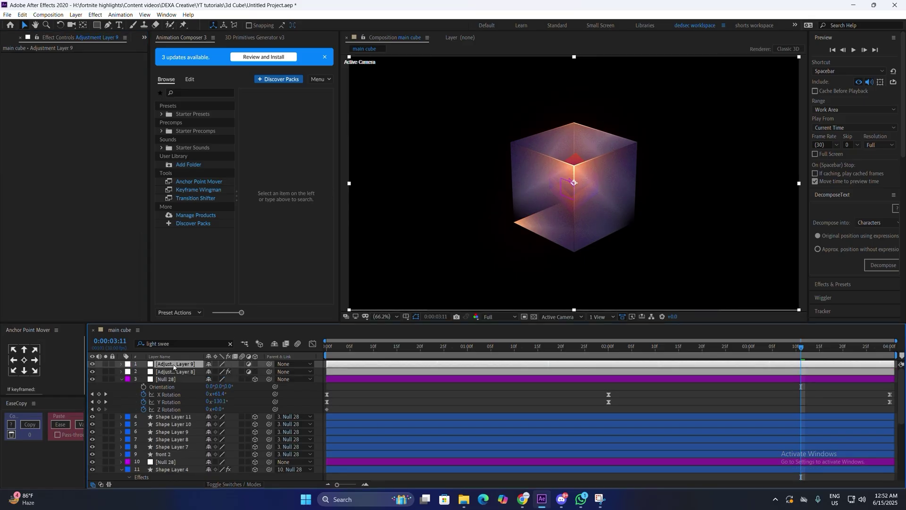
{"action": "key", "text": "ctrl+space"}
{"action": "type", "text": "de"}
{"action": "left_click", "coordinate": [152, 381]}
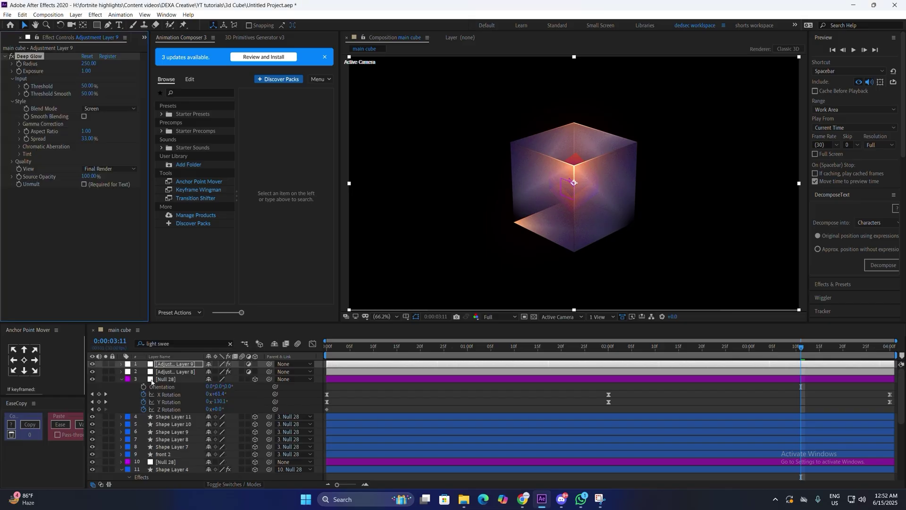
Set Deep Glow's radius to 350, exposure to 0.8, threshold to 65% and threshold smooth to 100%
{"action": "left_click", "coordinate": [88, 63]}
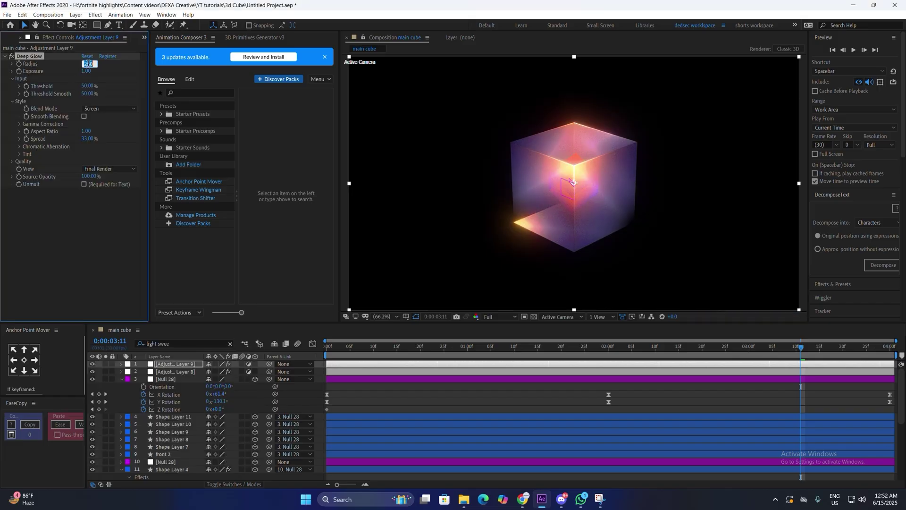
{"action": "type", "text": "350"}
{"action": "key", "text": "Return"}
{"action": "left_click", "coordinate": [84, 71]}
{"action": "type", "text": ".8"}
{"action": "key", "text": "Return"}
{"action": "left_click", "coordinate": [87, 86]}
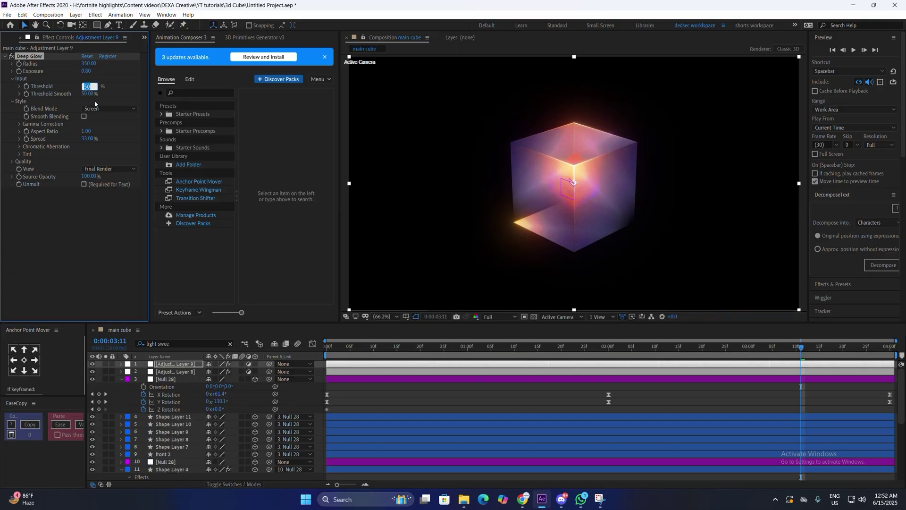
{"action": "type", "text": "65"}
{"action": "key", "text": "Return"}
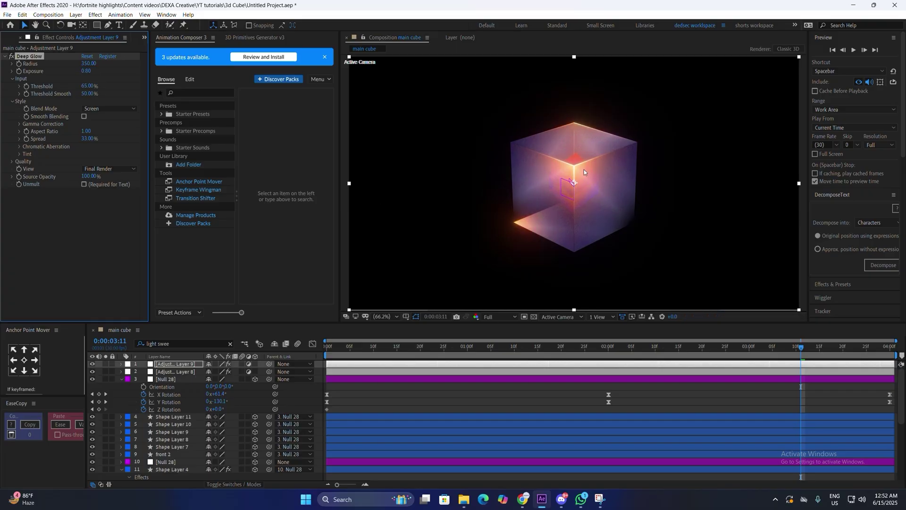
{"action": "left_click_drag", "start_coordinate": [88, 94], "coordinate": [175, 96]}
Enable Deep Glow's chromatic aberration on the Red & Green channels, enter an amount of 0.75%, and raise it further
{"action": "left_click", "coordinate": [19, 148]}
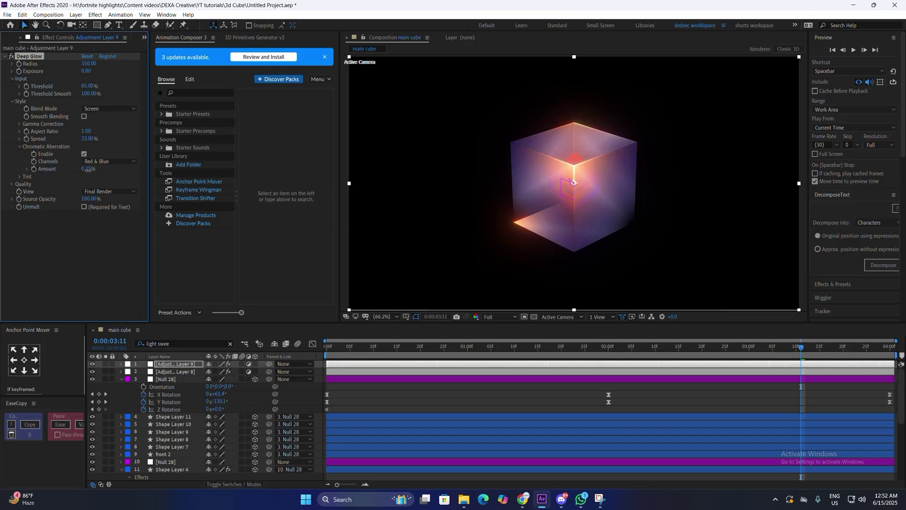
{"action": "left_click", "coordinate": [88, 169]}
{"action": "type", "text": ".75"}
{"action": "key", "text": "Return"}
{"action": "left_click", "coordinate": [108, 161]}
{"action": "left_click", "coordinate": [97, 178]}
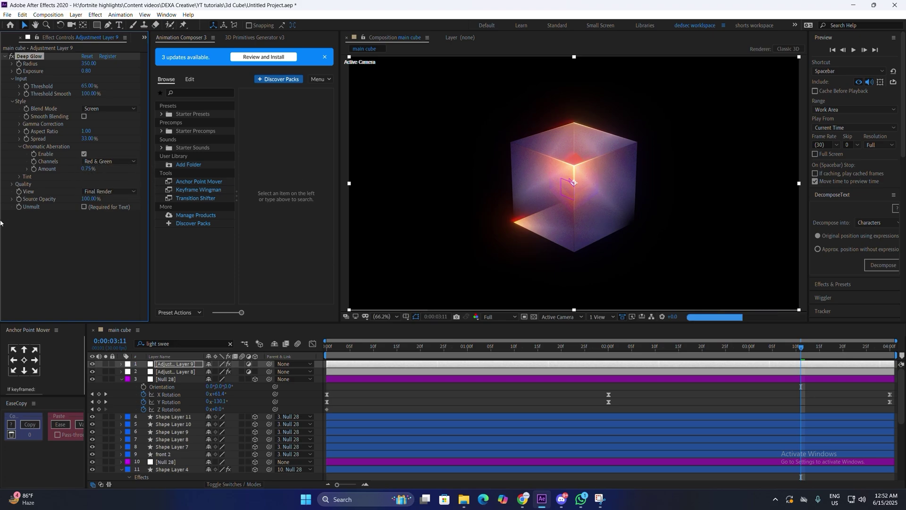
{"action": "left_click_drag", "start_coordinate": [87, 168], "coordinate": [101, 169]}
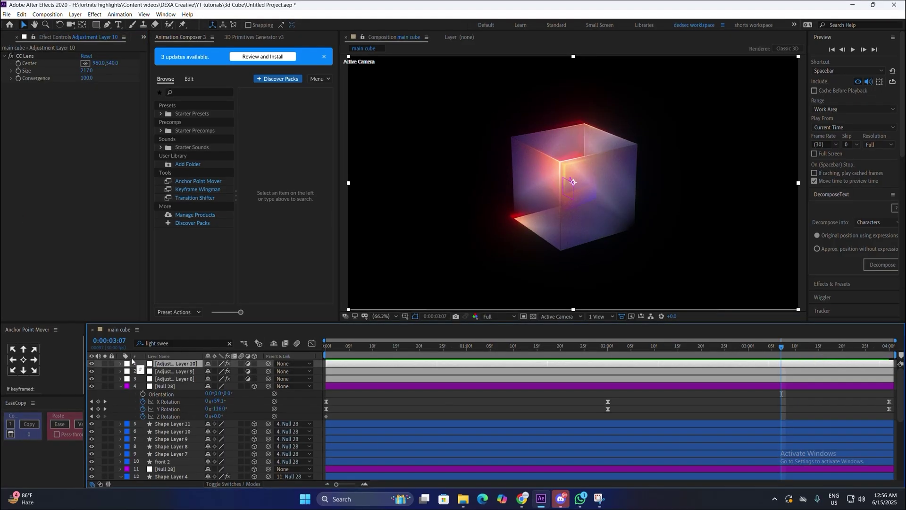
Compare the cube with the CC Lens adjustment layer hidden and shown, and preview the animation from the start
{"action": "left_click", "coordinate": [91, 363]}
{"action": "left_click", "coordinate": [91, 364]}
{"action": "left_click", "coordinate": [91, 364]}
{"action": "left_click", "coordinate": [92, 364]}
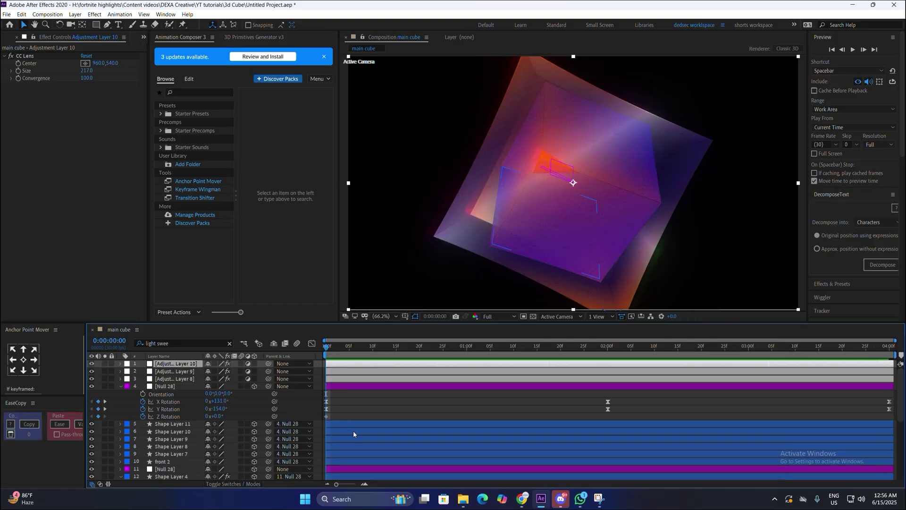
{"action": "key", "text": "space"}
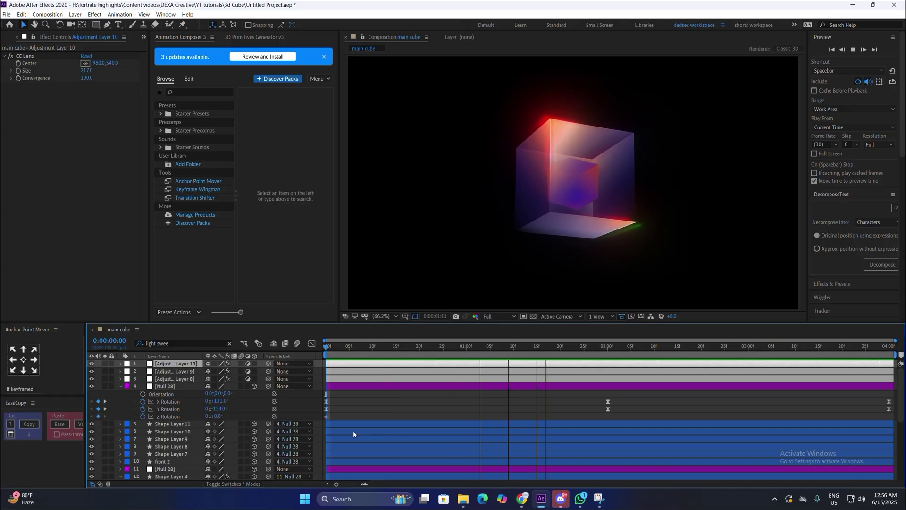